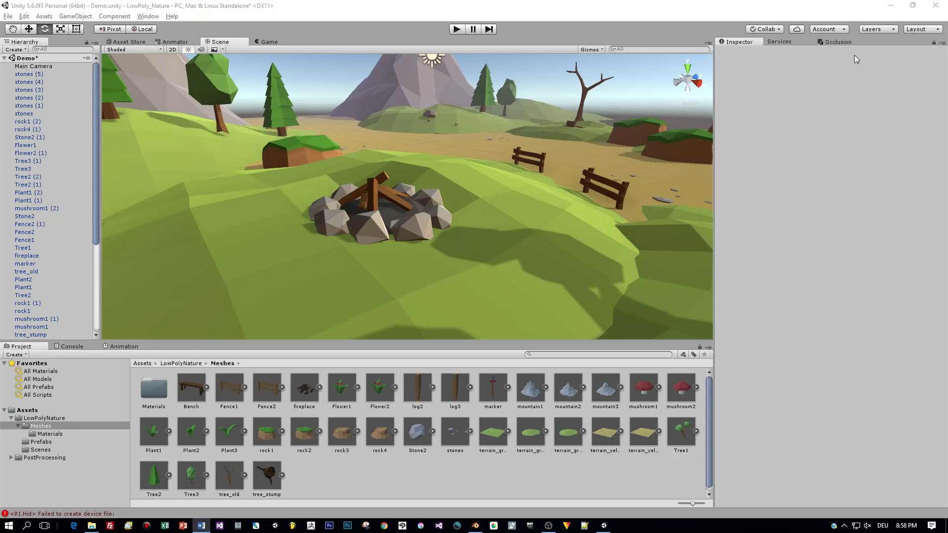
# - Add a Point Light as a child of the fireplace and raise it slightly
pyautogui.click(385, 218)
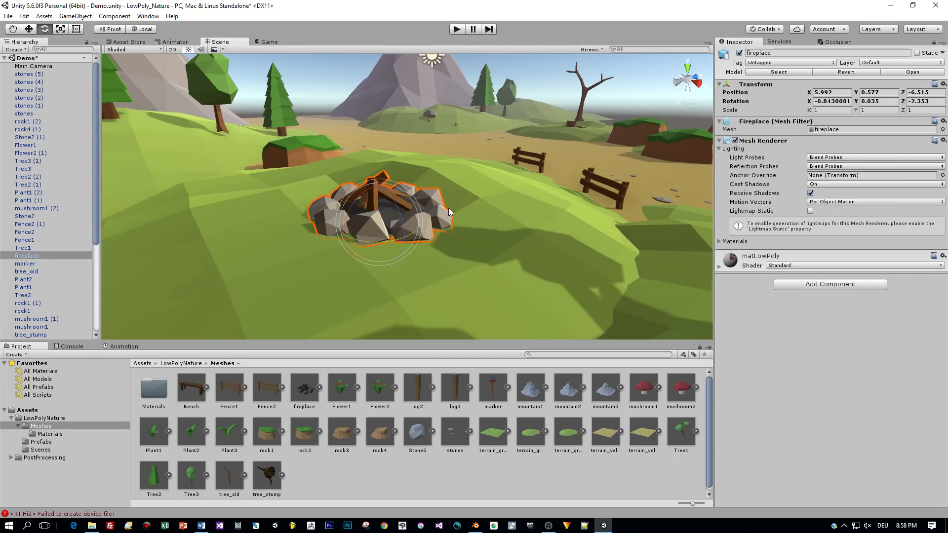
pyautogui.rightClick(32, 256)
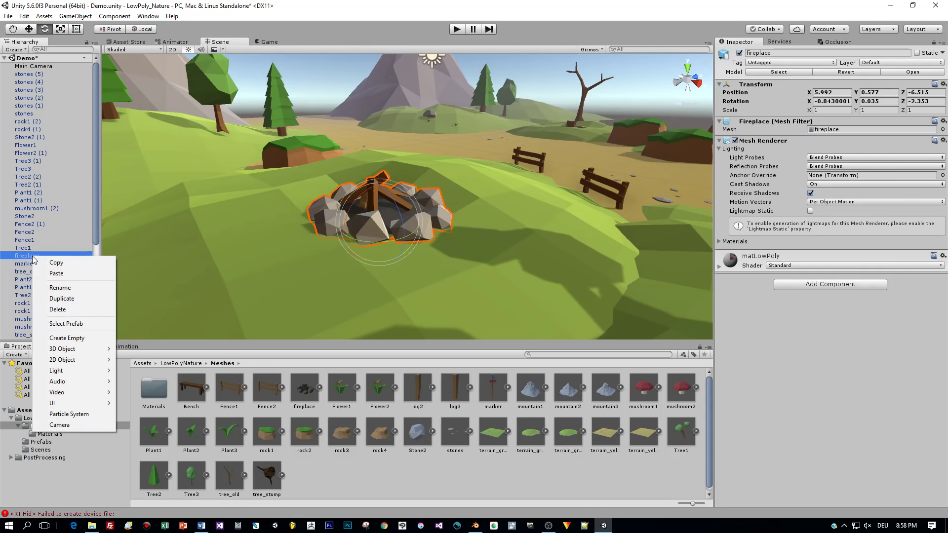
pyautogui.moveTo(69, 370)
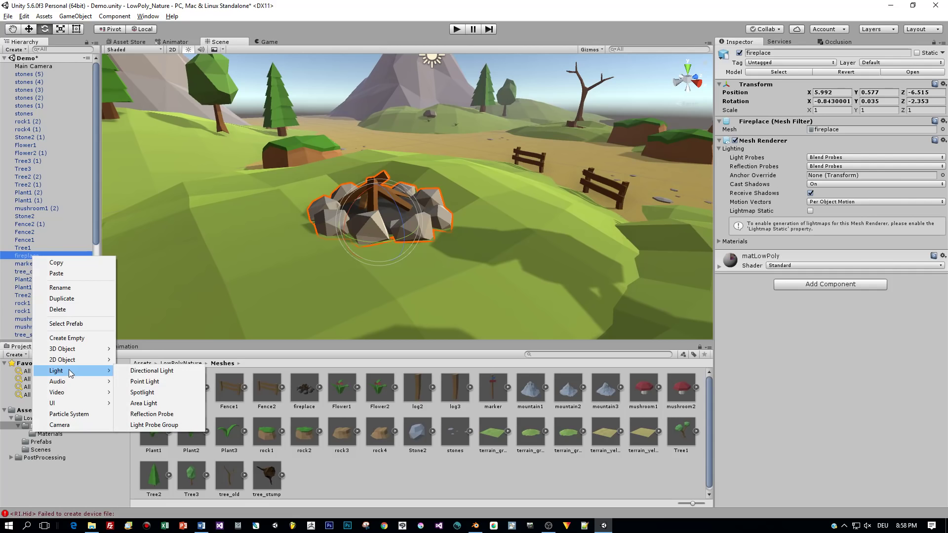
pyautogui.click(165, 382)
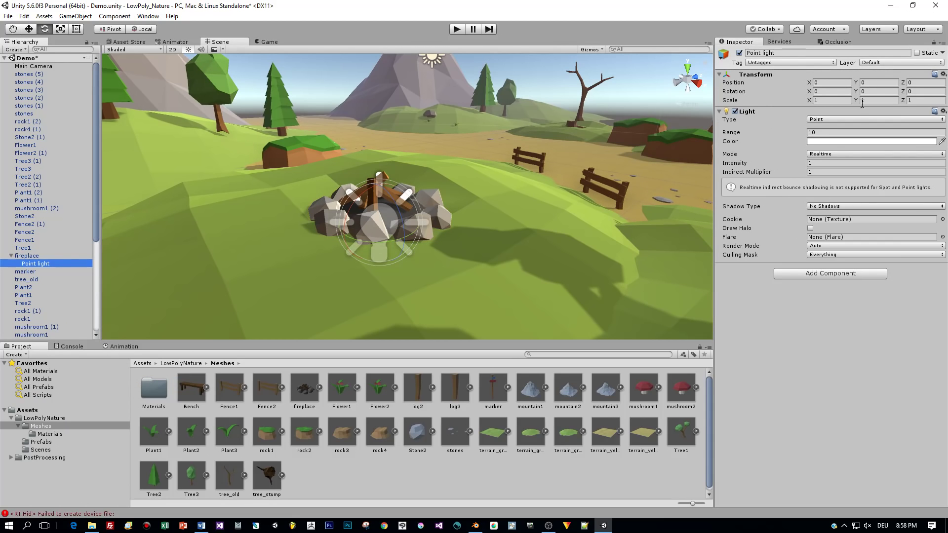
pyautogui.click(29, 29)
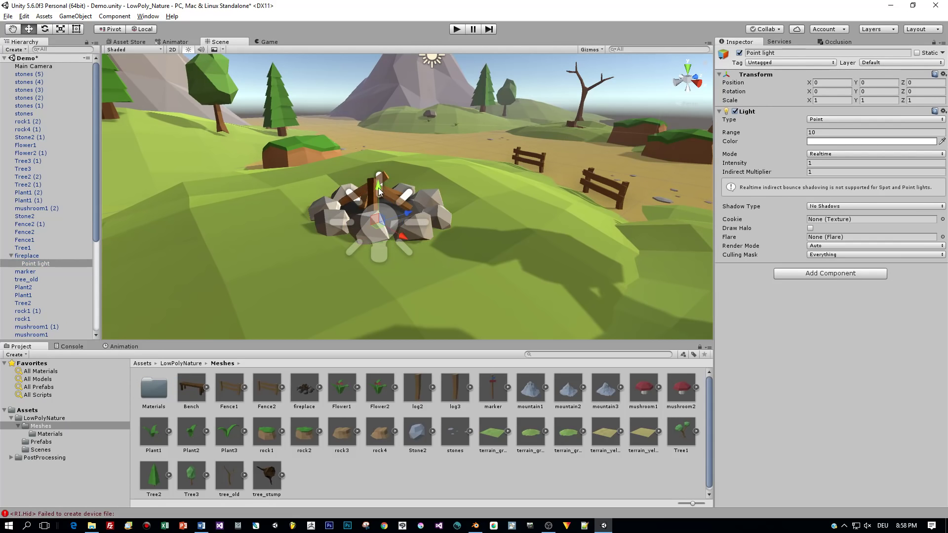
pyautogui.moveTo(379, 192); pyautogui.dragTo(378, 165)
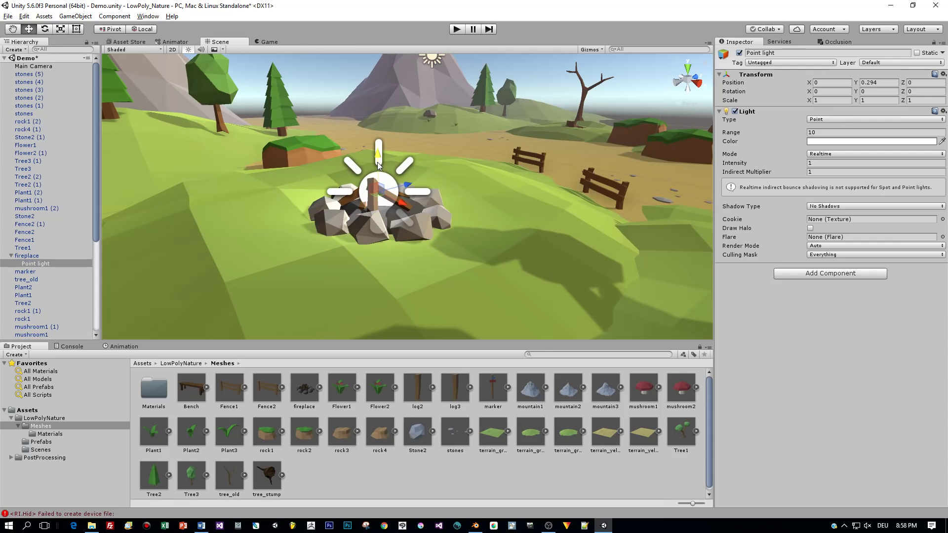
# - Set the point light's range to 8, colour to FFE49A and intensity to 1.3
pyautogui.click(826, 133)
pyautogui.write('8')
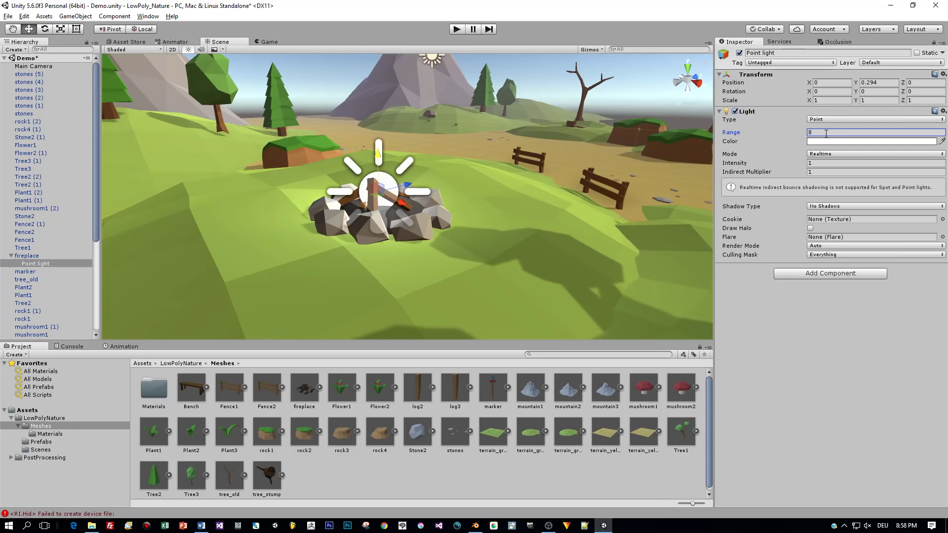
pyautogui.click(814, 142)
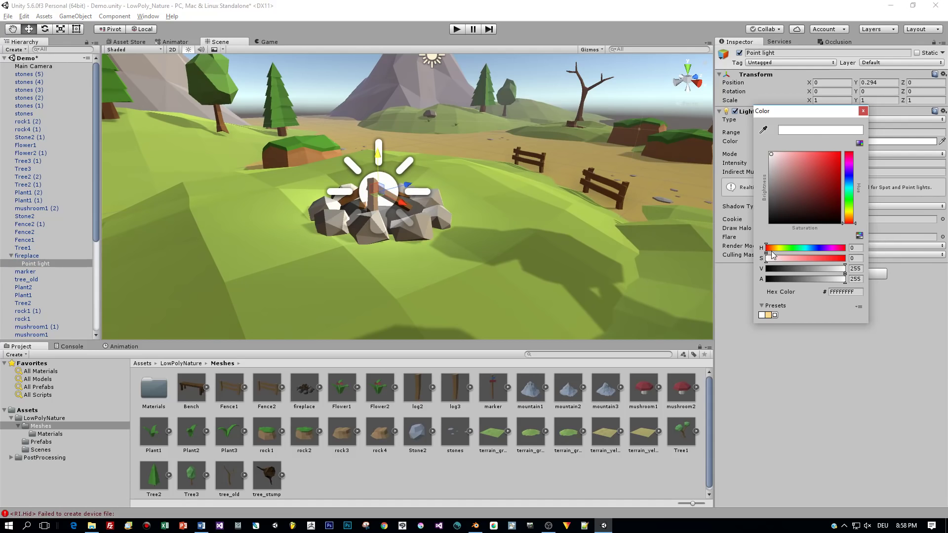
pyautogui.moveTo(771, 251); pyautogui.dragTo(775, 249)
pyautogui.moveTo(811, 158); pyautogui.dragTo(798, 154)
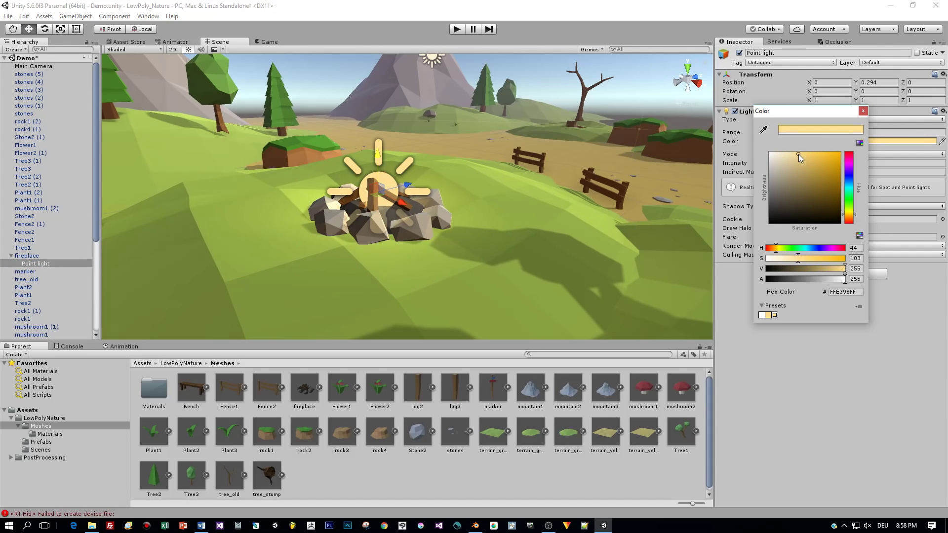
pyautogui.click(863, 110)
pyautogui.moveTo(742, 164); pyautogui.dragTo(744, 164)
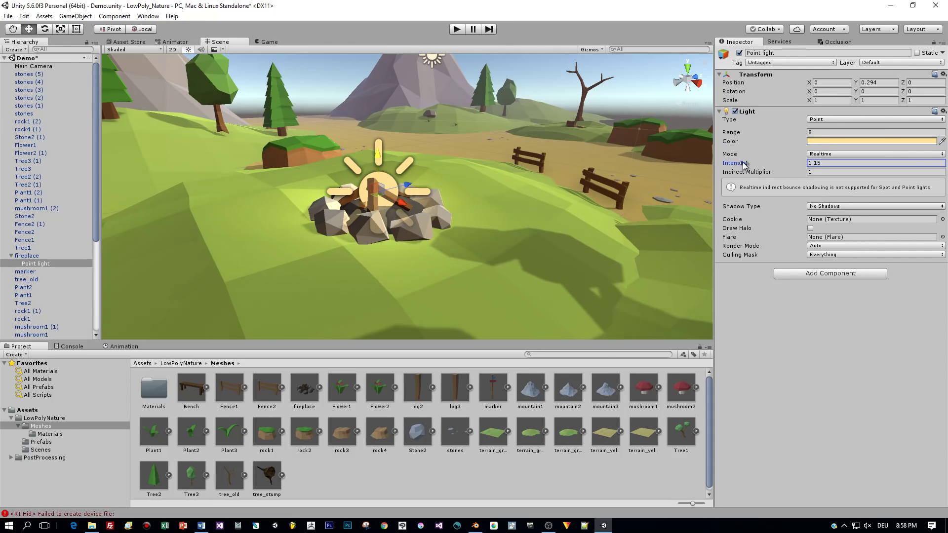
pyautogui.click(815, 163)
# - Raise the point light a little higher, to about Y 0.433
pyautogui.moveTo(375, 159); pyautogui.dragTo(378, 151)
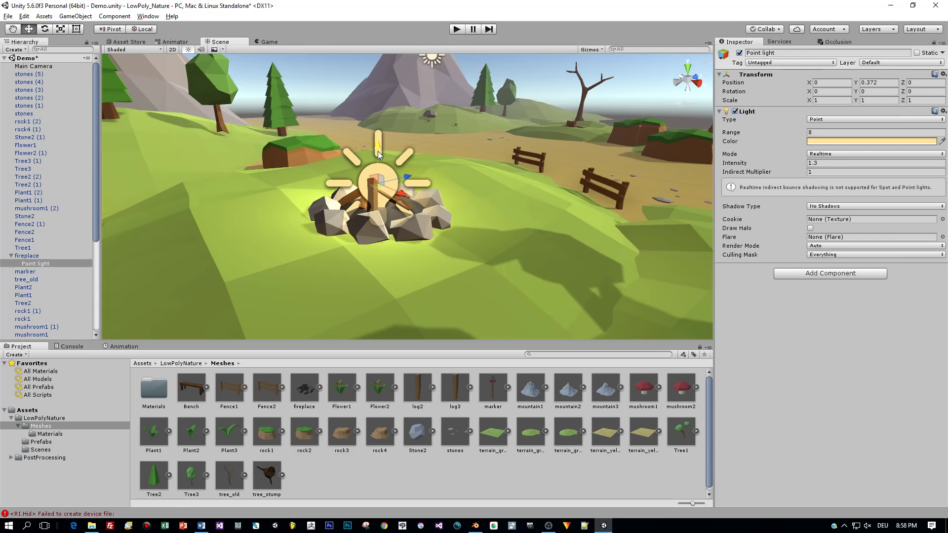
pyautogui.scroll(-3, 458, 126)
pyautogui.moveTo(459, 127); pyautogui.dragTo(436, 148, button='right')
pyautogui.scroll(2, 436, 148)
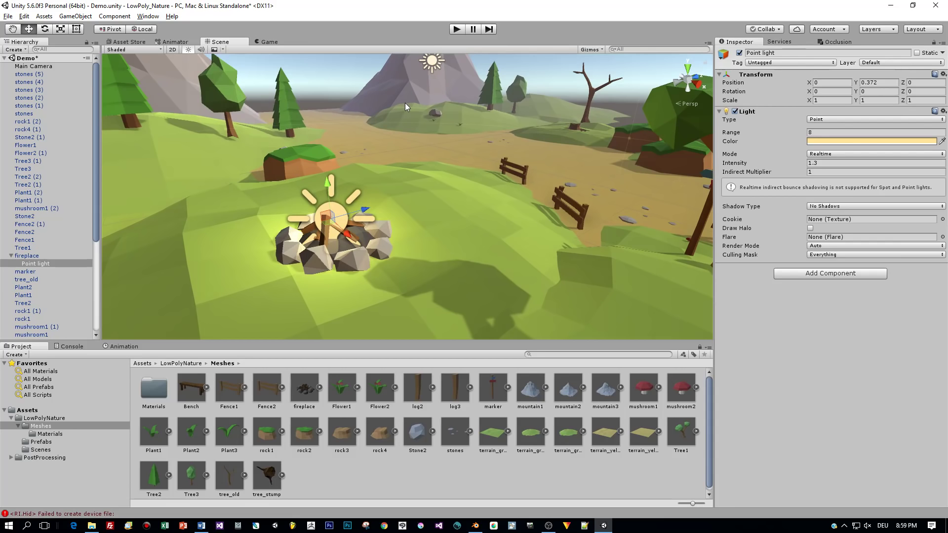
pyautogui.press('f')
pyautogui.moveTo(417, 165); pyautogui.dragTo(417, 161)
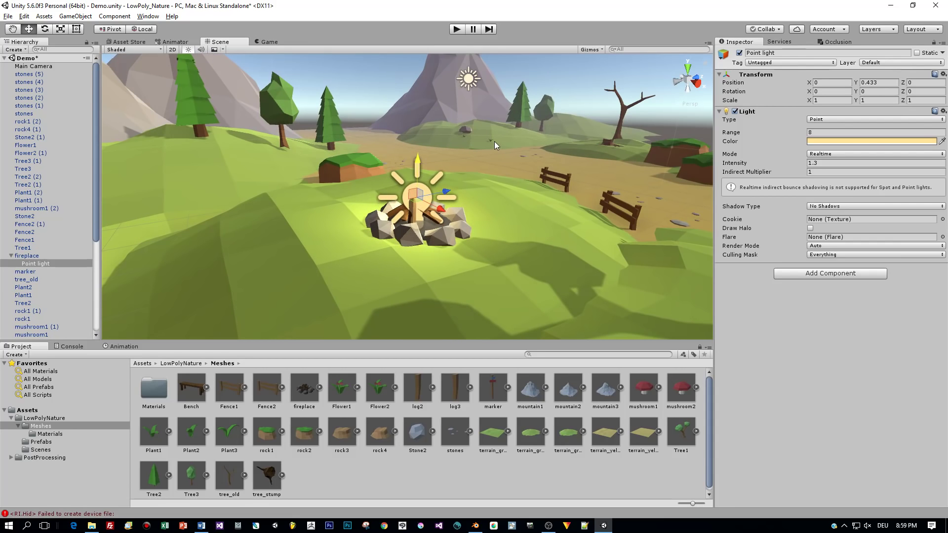
# - Create an empty child under the fireplace and name it Fire
pyautogui.rightClick(29, 258)
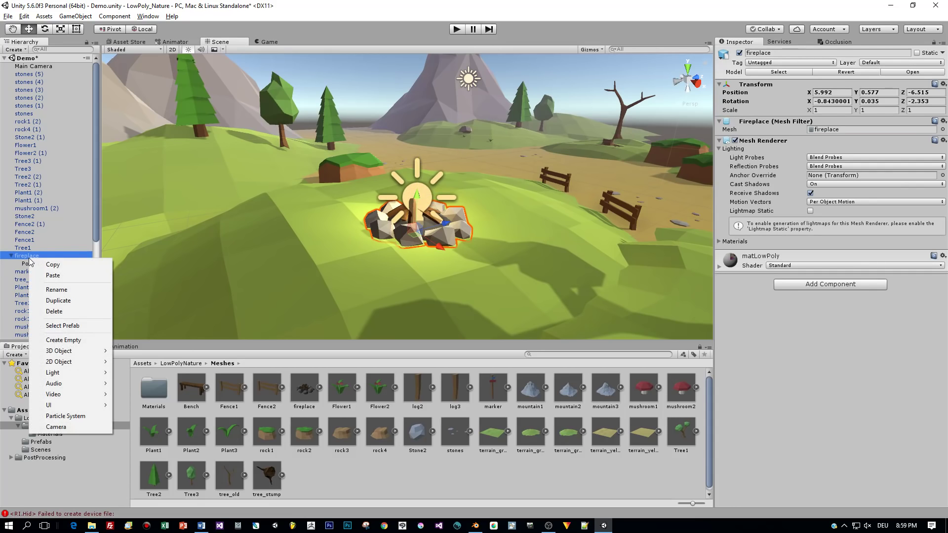
pyautogui.click(64, 340)
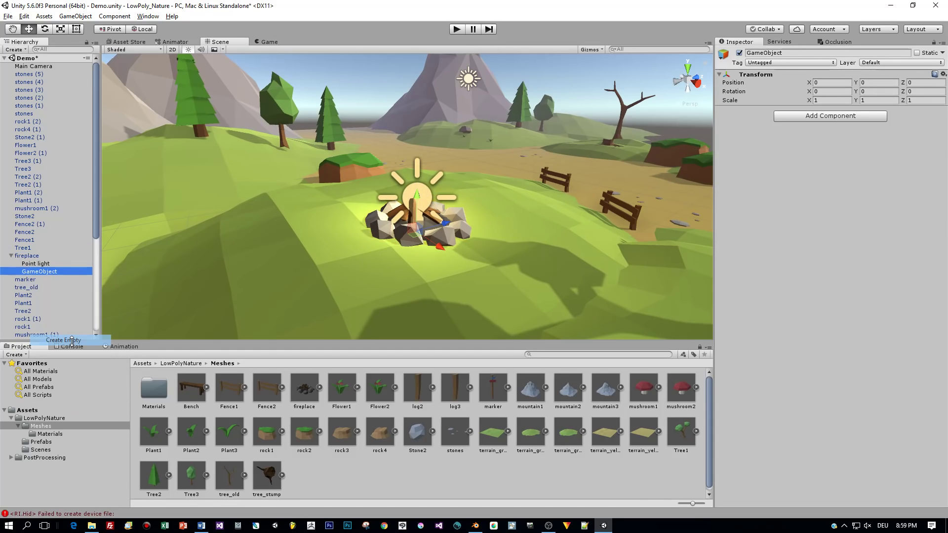
pyautogui.click(37, 272)
pyautogui.write('Fir')
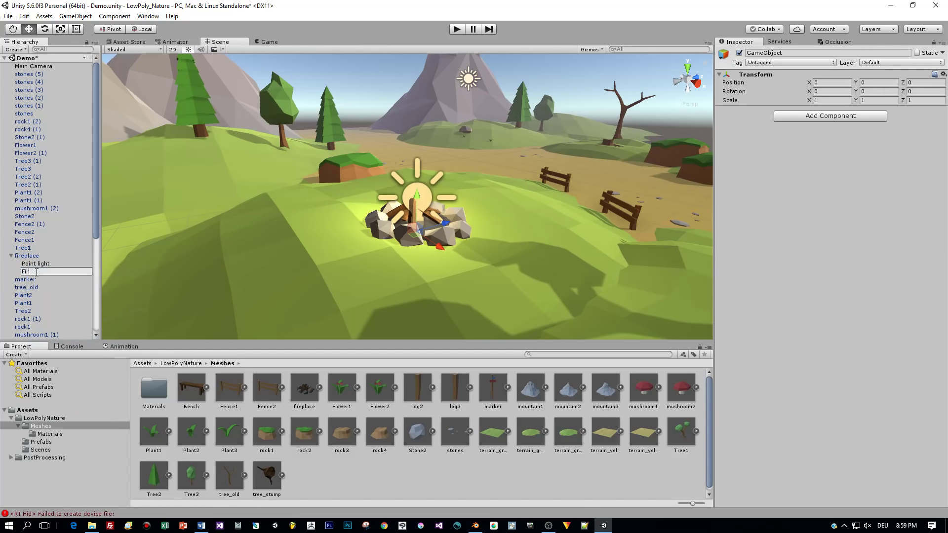
pyautogui.press('Return')
pyautogui.click(36, 273)
pyautogui.write('e')
pyautogui.press('Return')
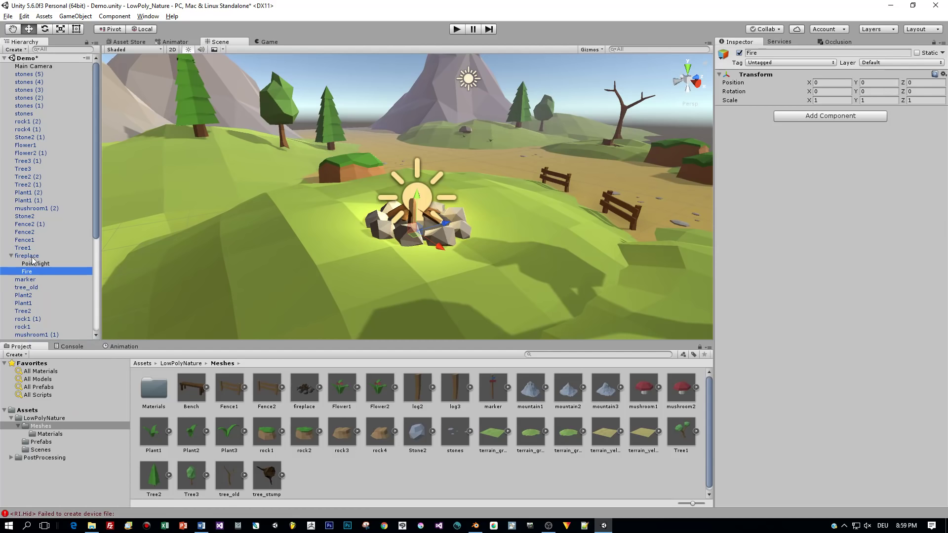
# - Create a second empty child under the fireplace named Smoke
pyautogui.rightClick(32, 257)
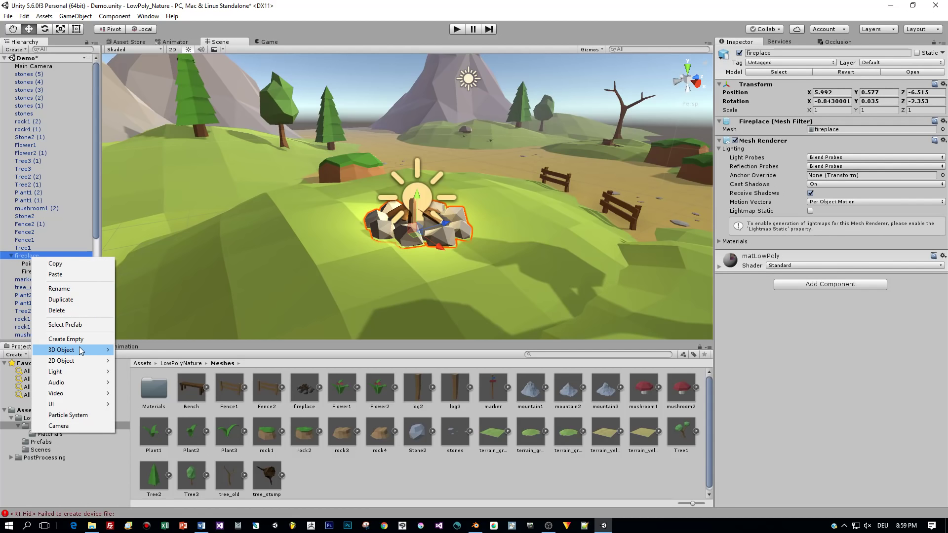
pyautogui.click(67, 339)
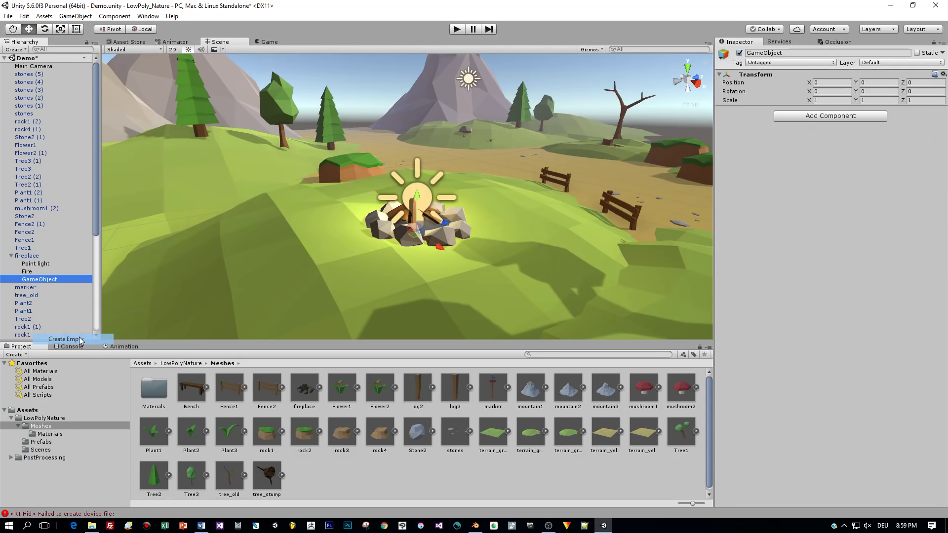
pyautogui.click(29, 281)
pyautogui.write('Smo')
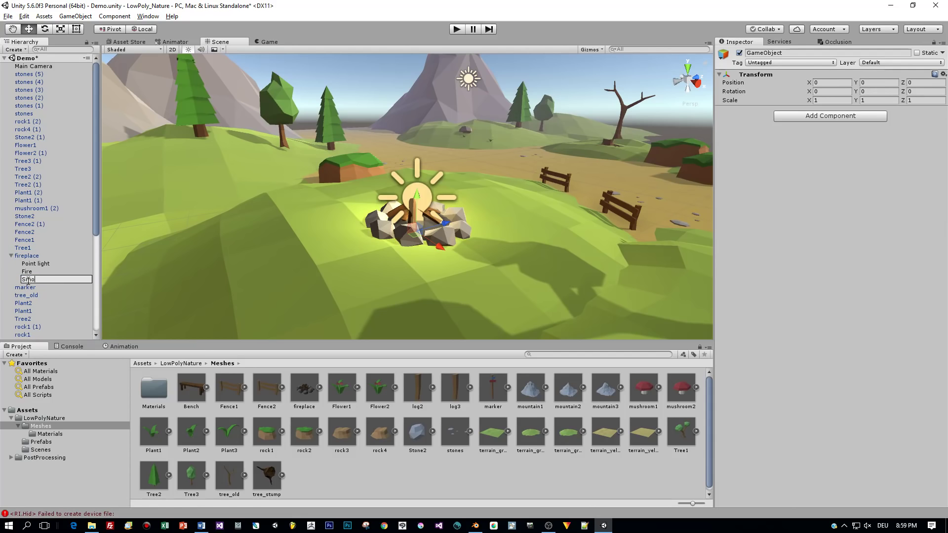
pyautogui.write('ke')
pyautogui.press('Return')
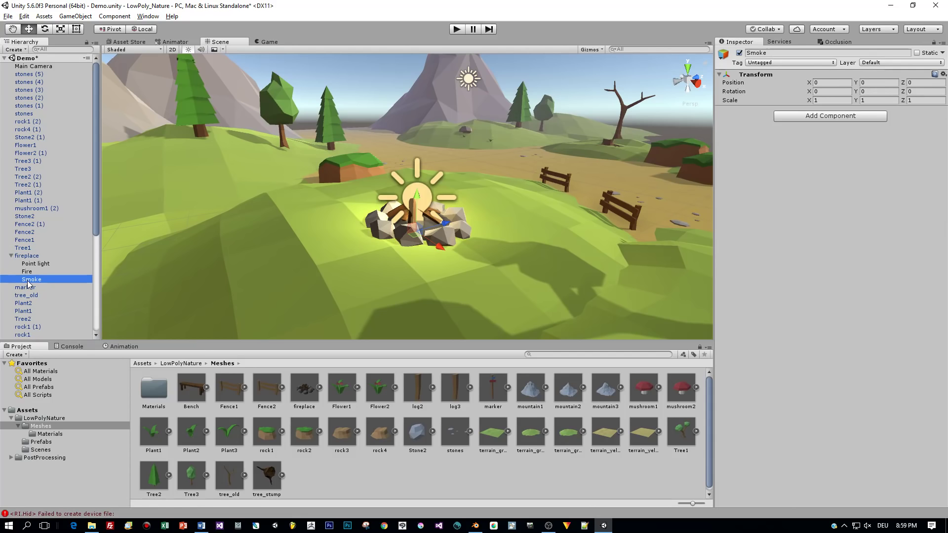
pyautogui.click(28, 272)
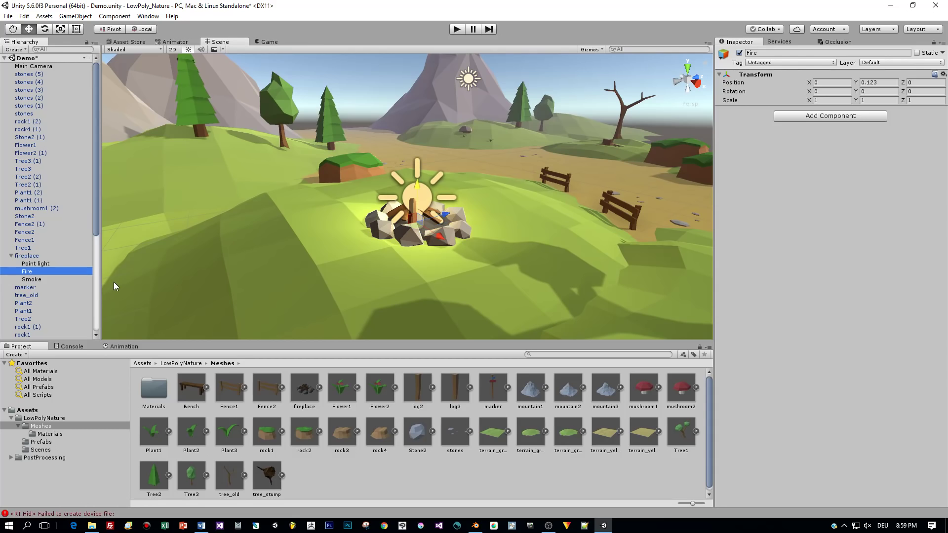
# - Add a Particle System component to the Fire object
pyautogui.click(819, 117)
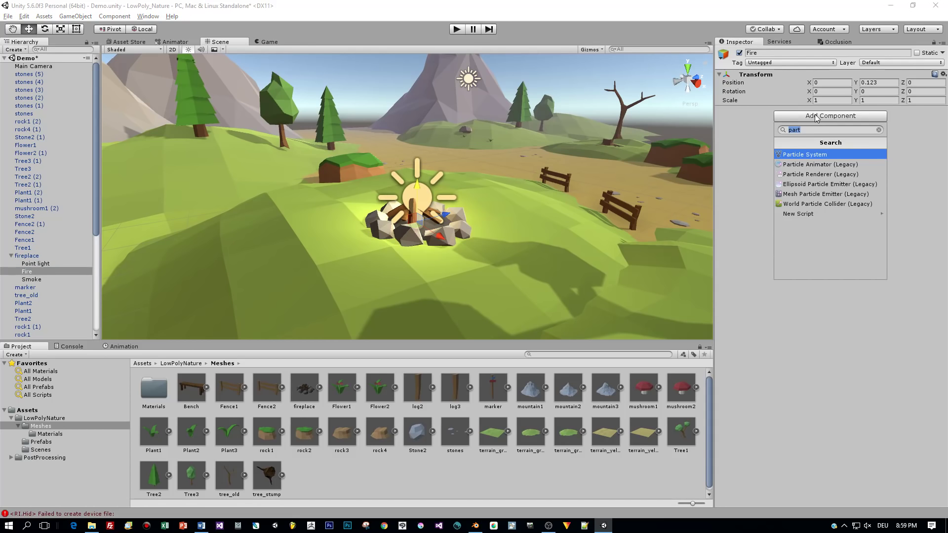
pyautogui.write('part')
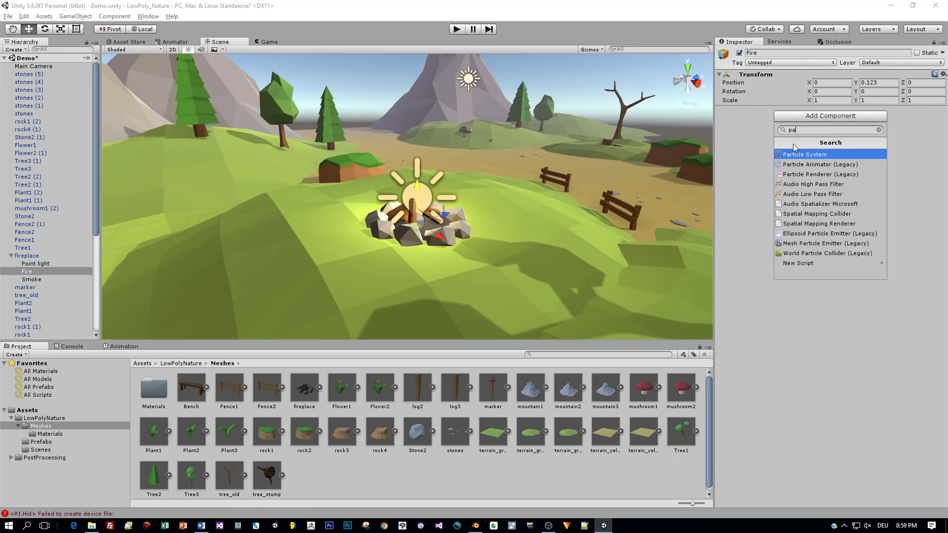
pyautogui.click(808, 154)
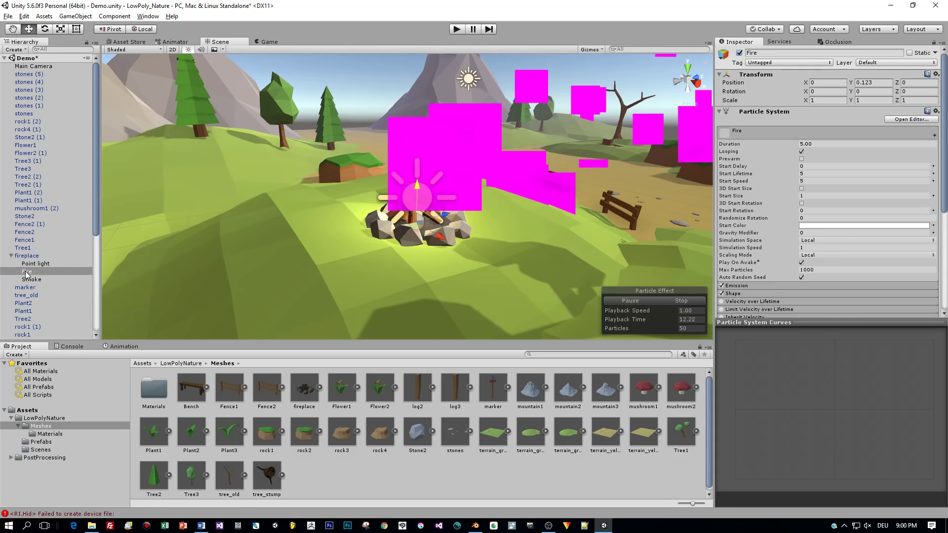
# - Set the Fire object's X rotation to -90 so particles rise upward
pyautogui.click(827, 91)
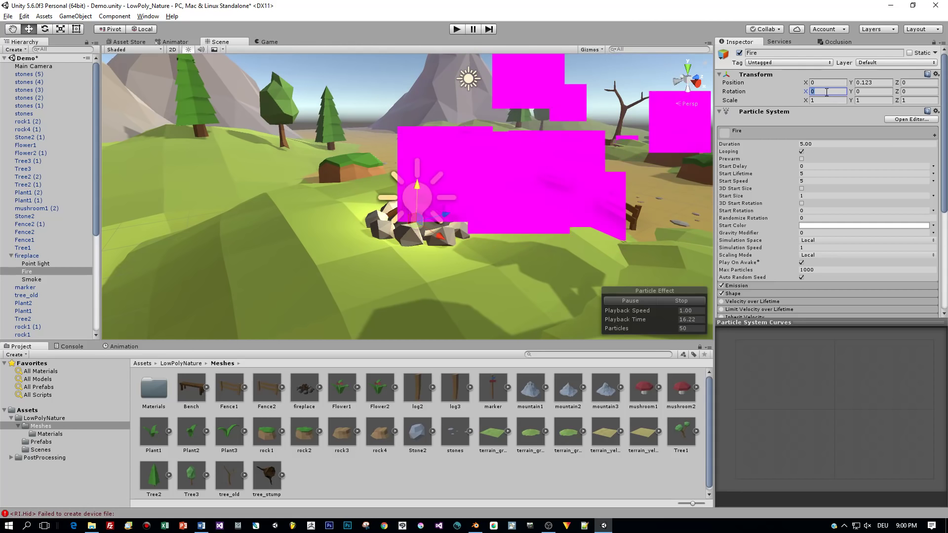
pyautogui.write('-90')
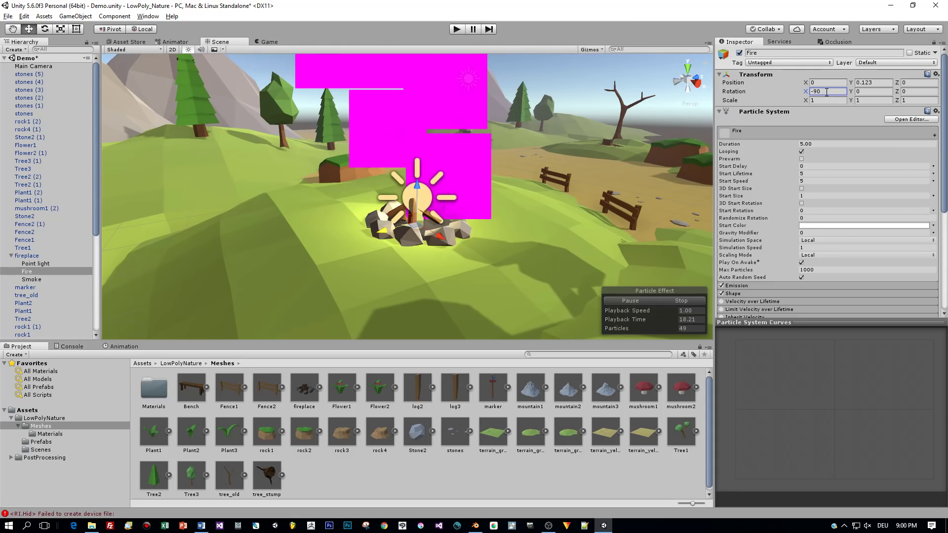
pyautogui.scroll(-2, 827, 92)
pyautogui.keyDown('alt'); pyautogui.moveTo(460, 207); pyautogui.dragTo(494, 194); pyautogui.keyUp('alt')
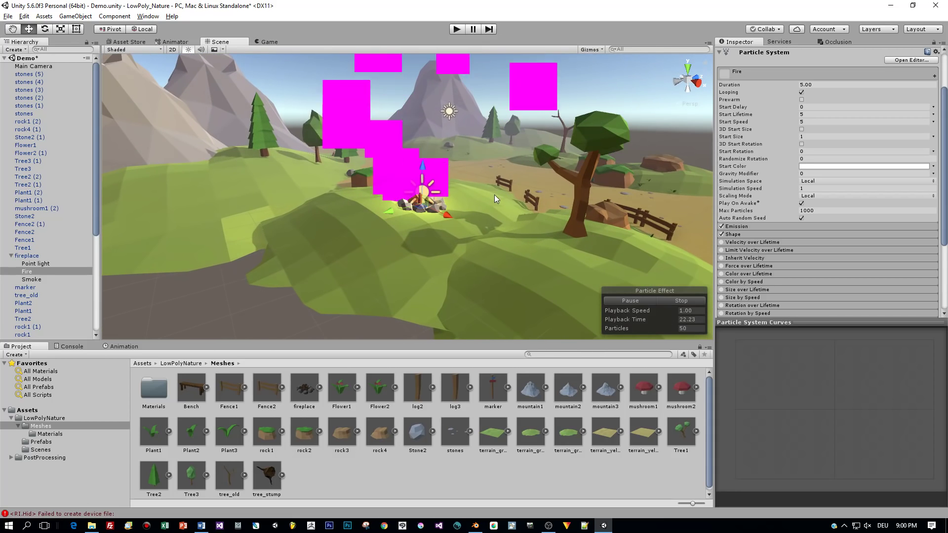
# - Set the Fire particles' Start Lifetime to 1 and Start Speed to 2.5
pyautogui.scroll(2, 489, 192)
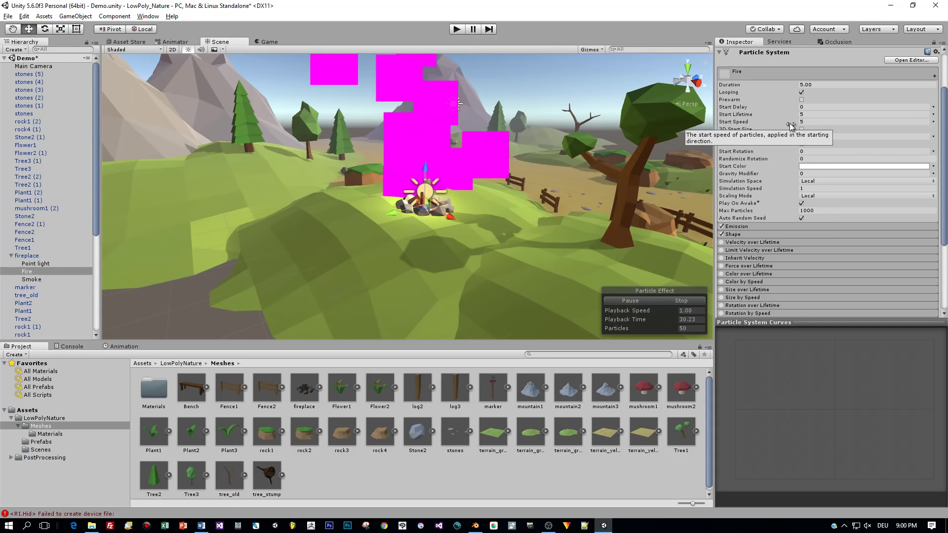
pyautogui.click(810, 114)
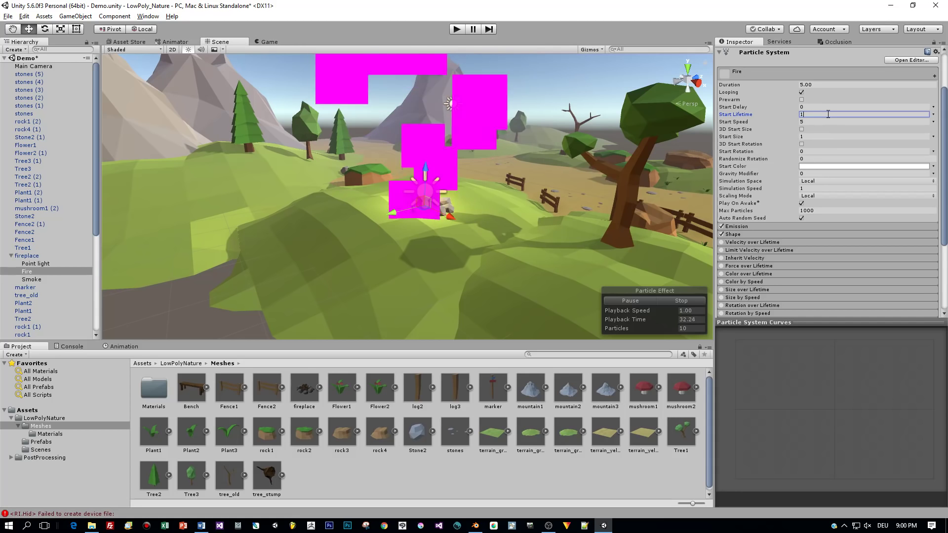
pyautogui.write('1')
pyautogui.press('Tab')
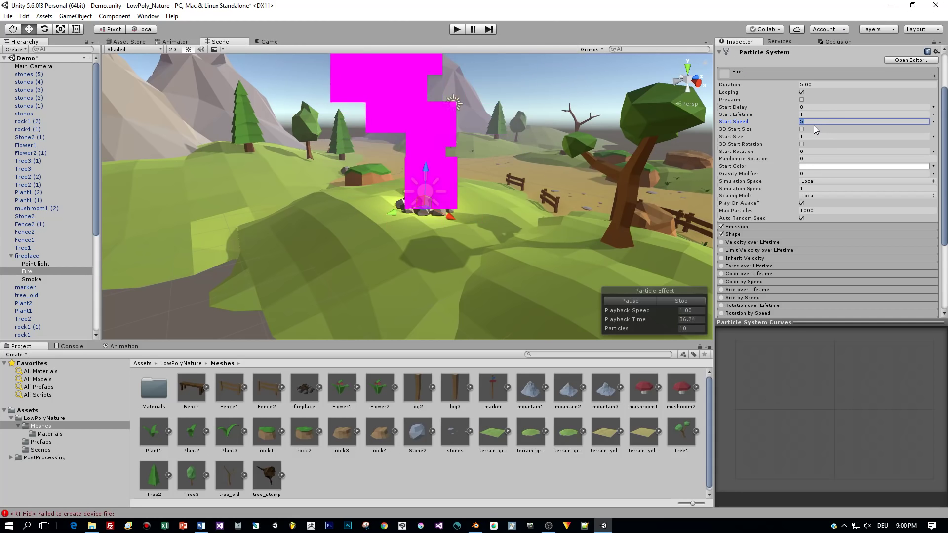
pyautogui.write('2.5')
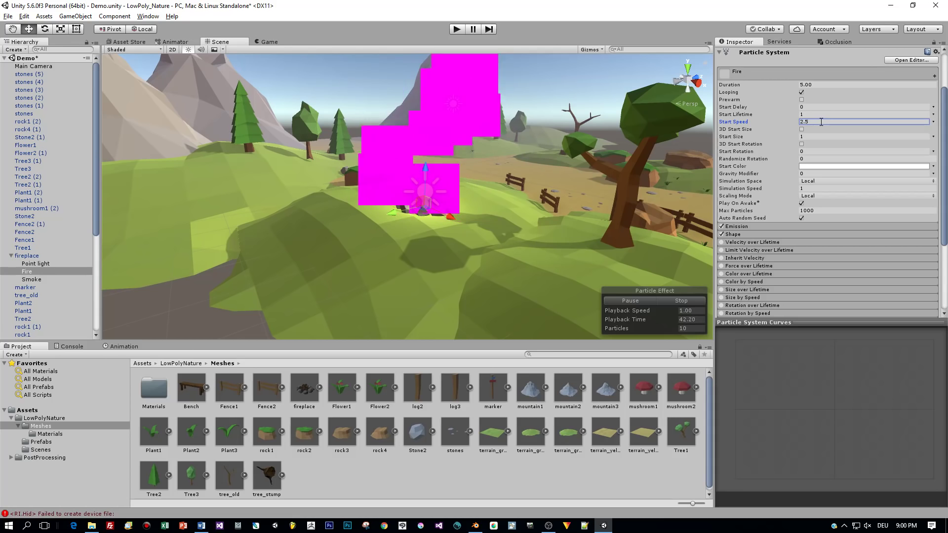
# - Give the Fire particles a light orange Start Color
pyautogui.click(815, 166)
pyautogui.click(769, 249)
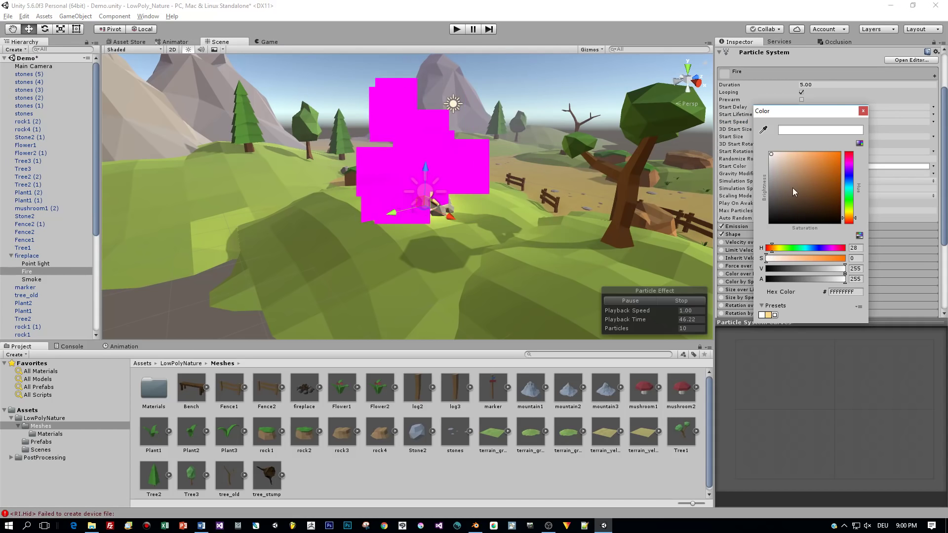
pyautogui.moveTo(790, 156); pyautogui.dragTo(800, 150)
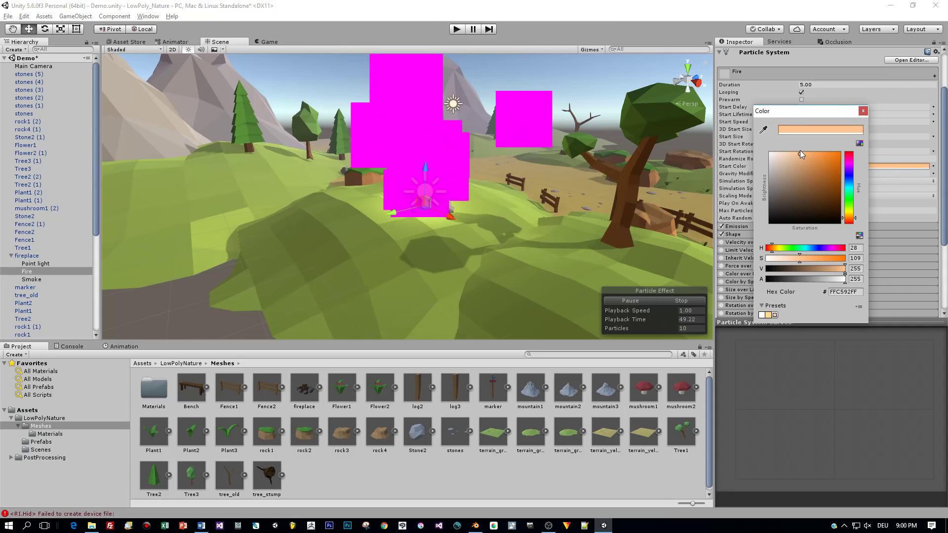
pyautogui.click(864, 110)
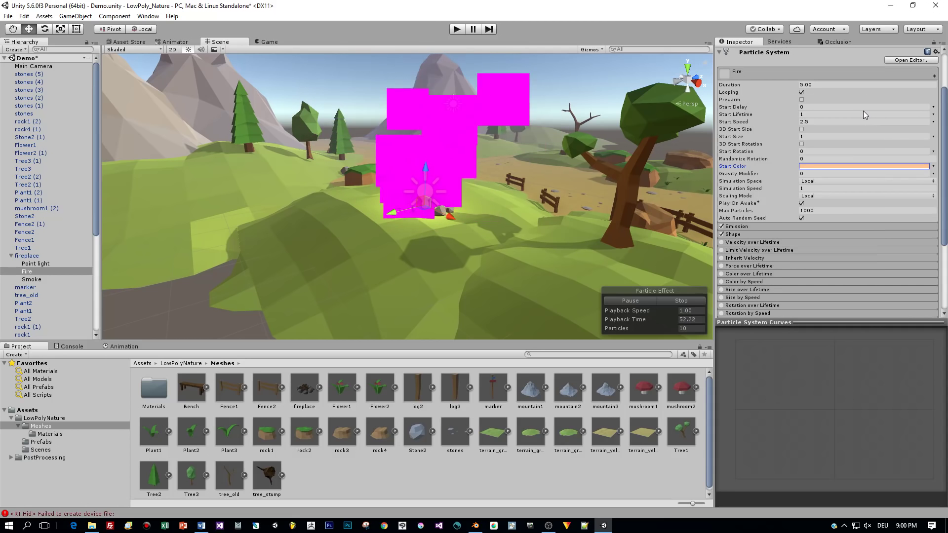
# - Set Start Size 0.5 and Gravity Modifier 0.2, and adjust the Emission rate
pyautogui.click(821, 137)
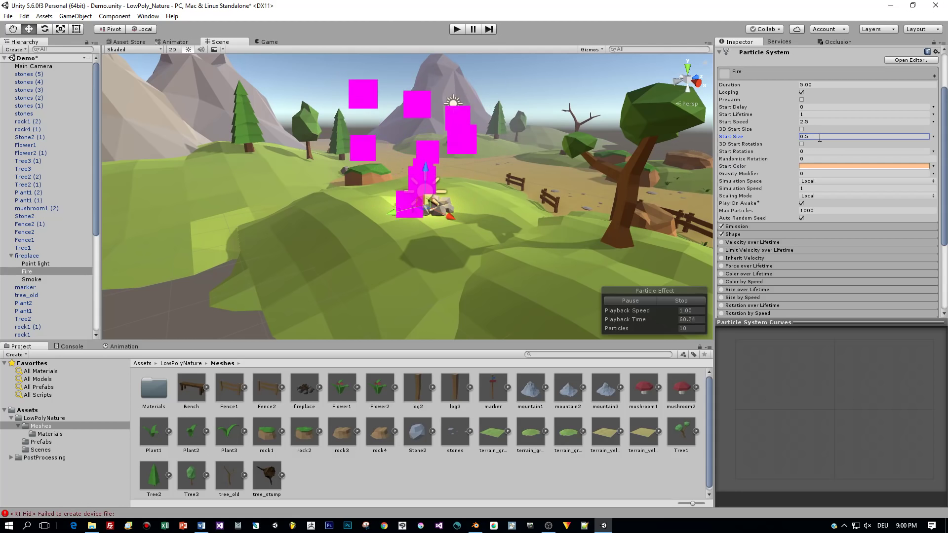
pyautogui.click(818, 174)
pyautogui.write('-.2')
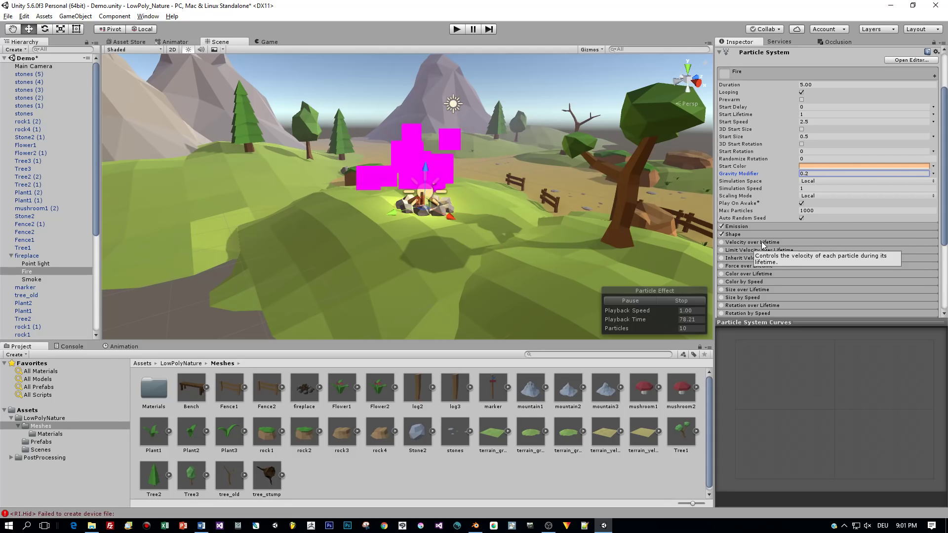
pyautogui.click(748, 227)
pyautogui.click(814, 235)
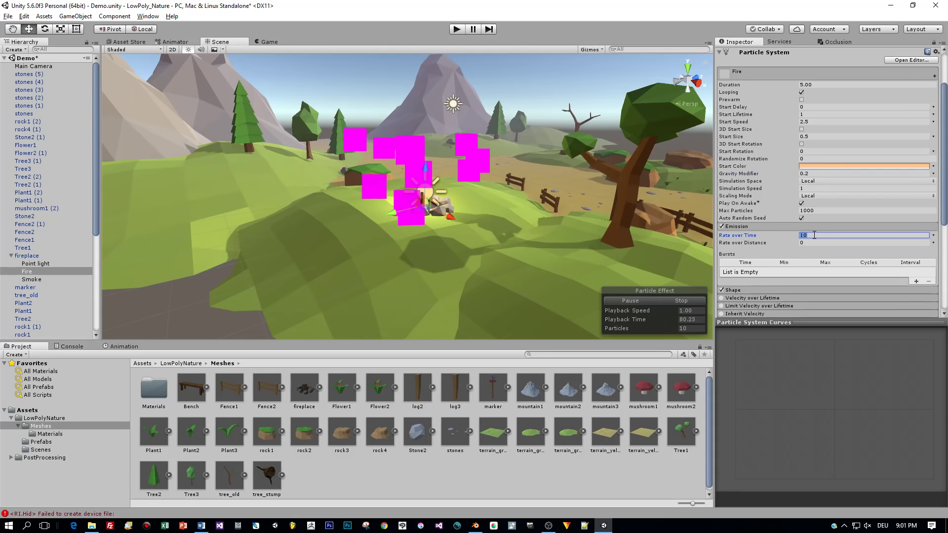
pyautogui.click(763, 227)
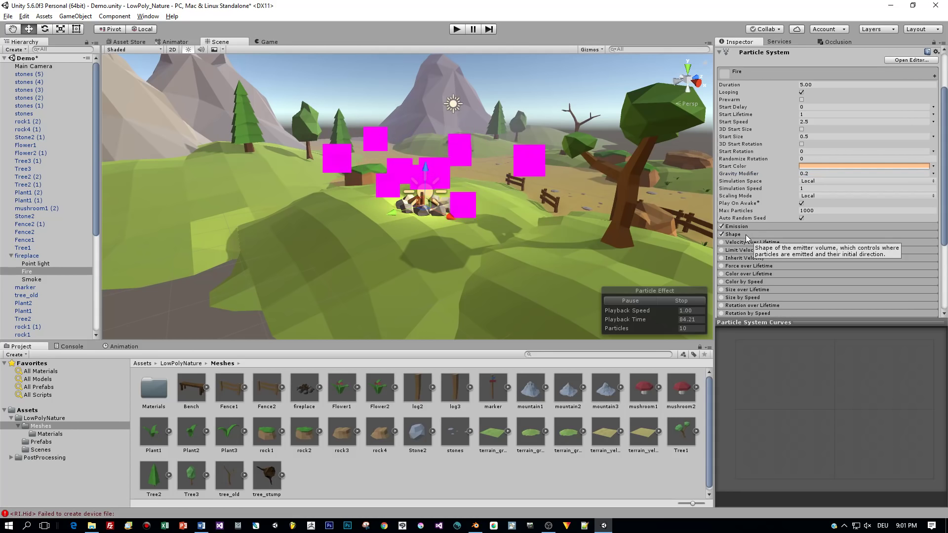
pyautogui.click(746, 235)
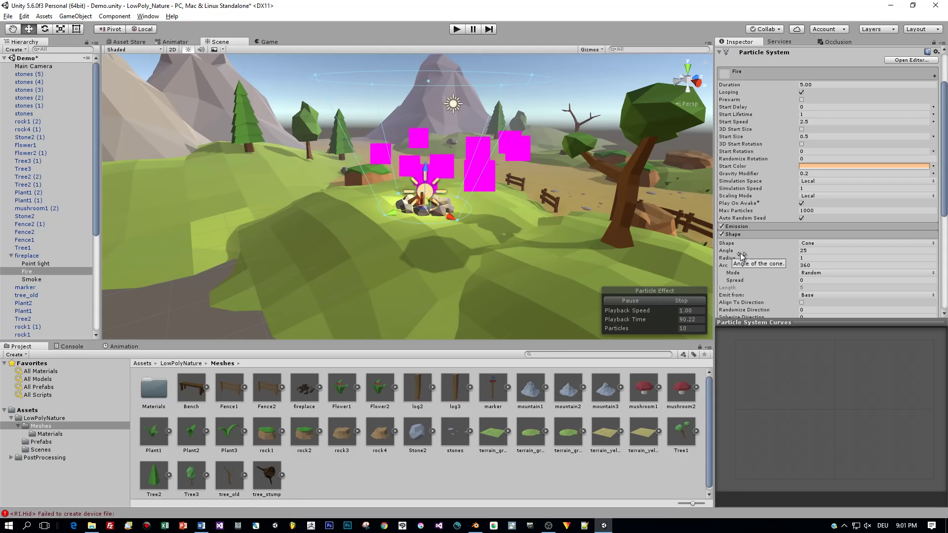
# - Set the Fire cone shape's Angle to 10 and Radius to 0.3
pyautogui.click(818, 251)
pyautogui.write('10')
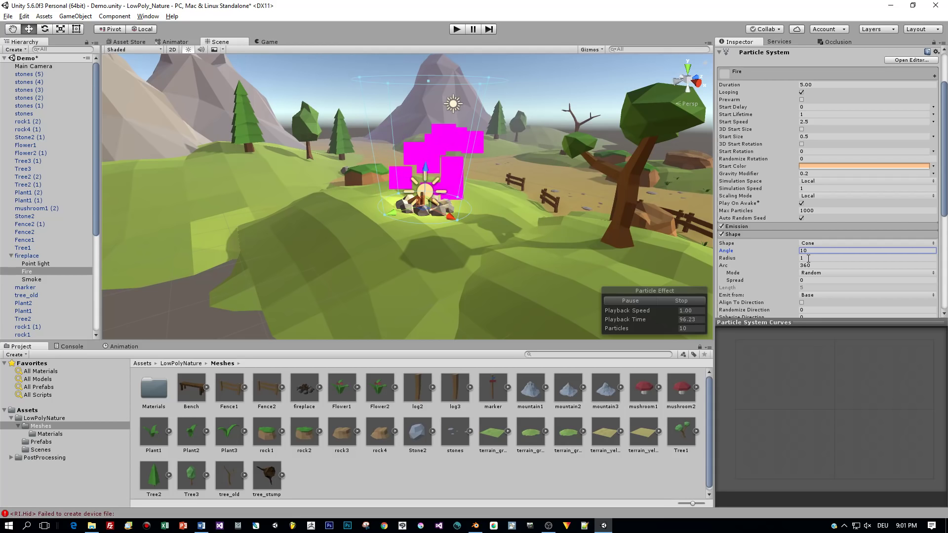
pyautogui.click(809, 258)
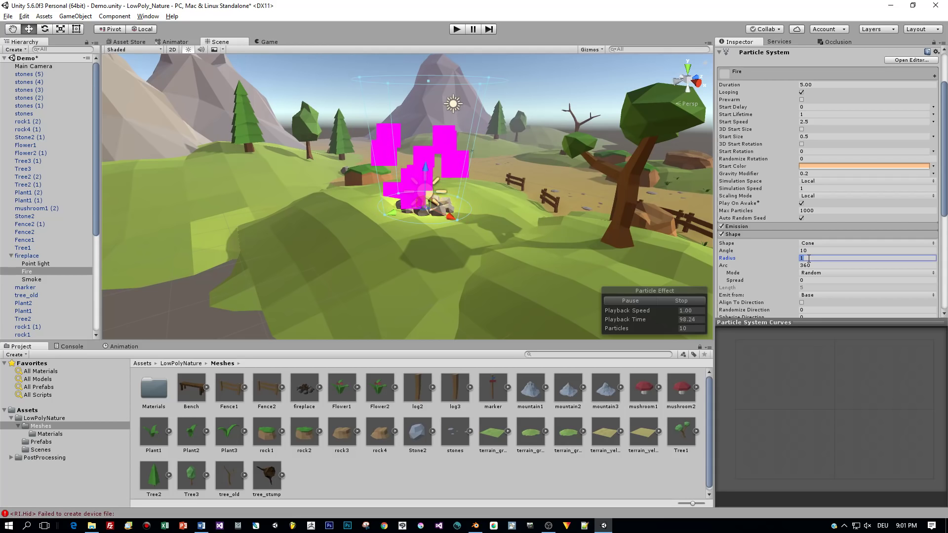
pyautogui.write('0.3')
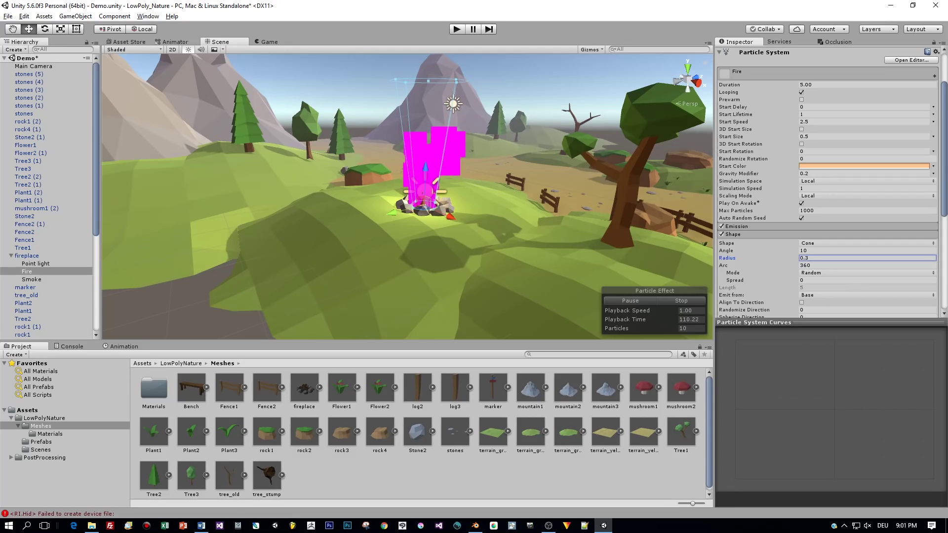
pyautogui.scroll(-3, 788, 194)
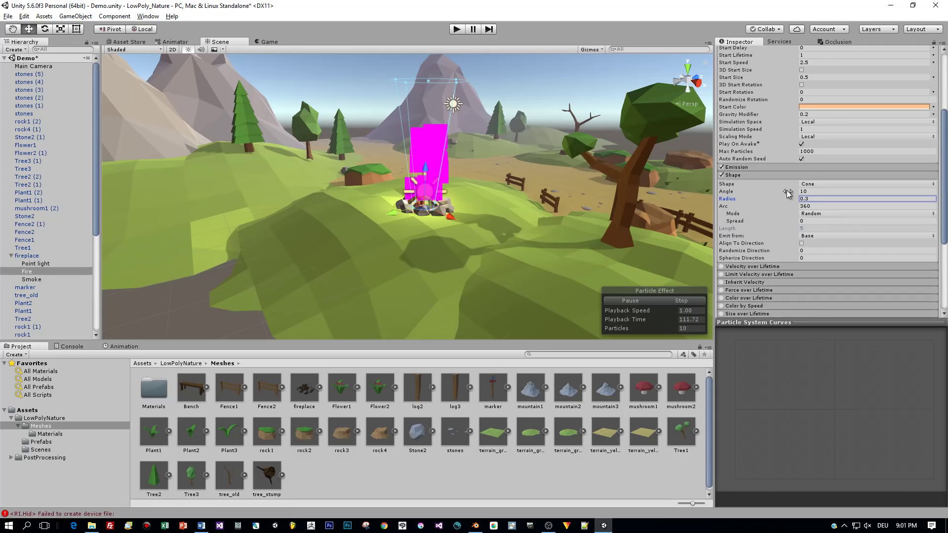
# - Enable Color over Lifetime and make the gradient's starting key bright orange
pyautogui.click(760, 175)
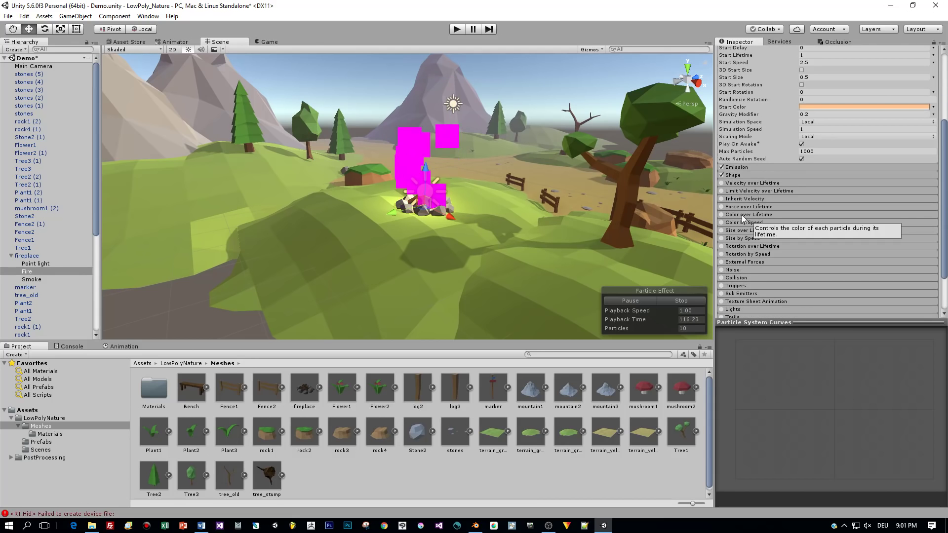
pyautogui.click(721, 214)
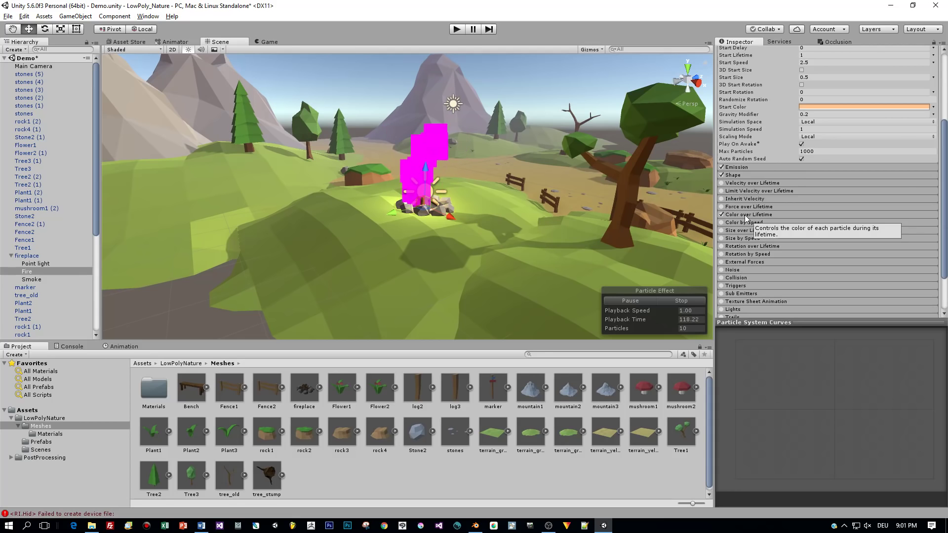
pyautogui.click(744, 215)
pyautogui.click(814, 224)
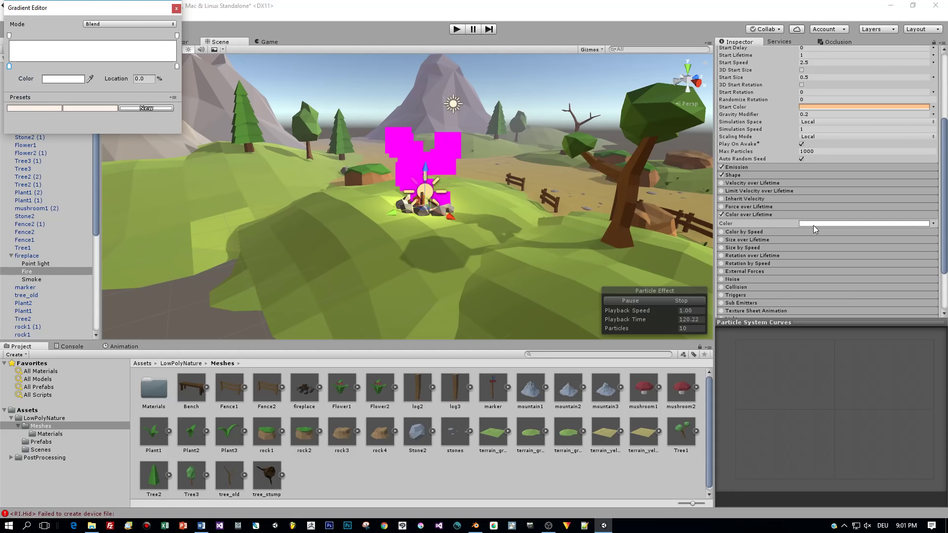
pyautogui.doubleClick(9, 67)
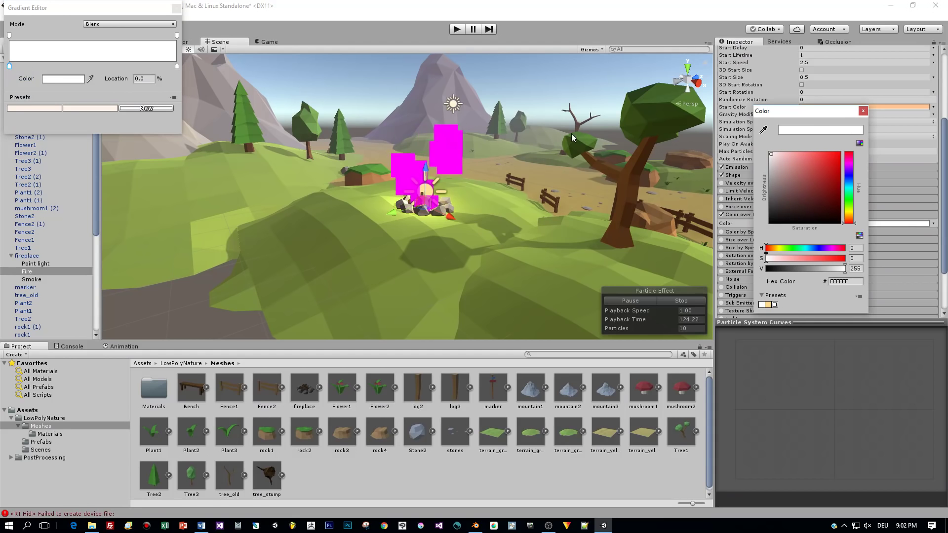
pyautogui.click(772, 249)
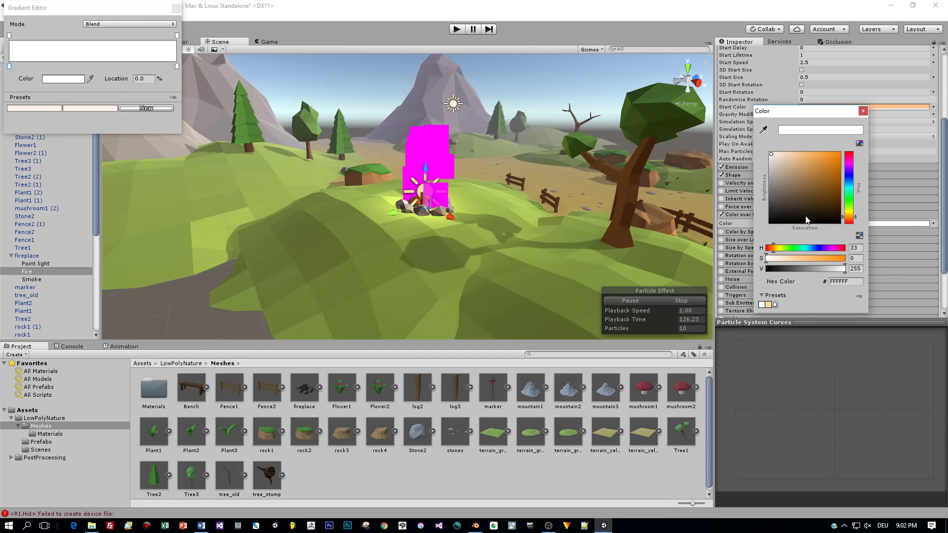
pyautogui.click(838, 155)
pyautogui.click(773, 250)
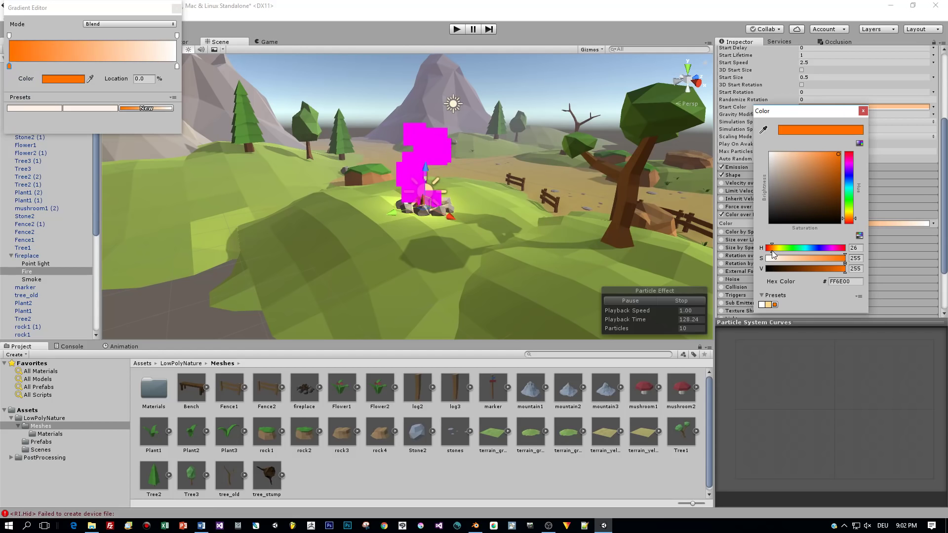
pyautogui.click(771, 251)
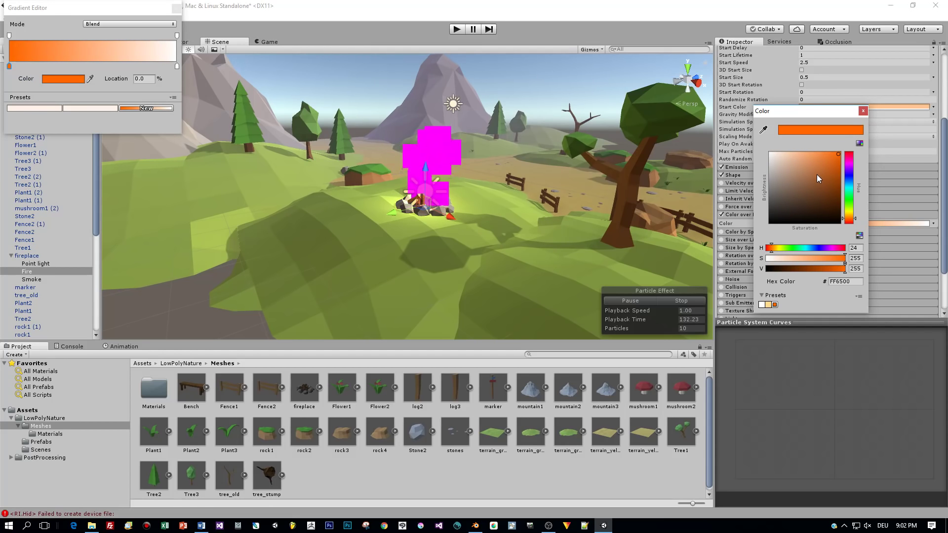
# - Set the gradient's end colour key to red-orange
pyautogui.click(177, 66)
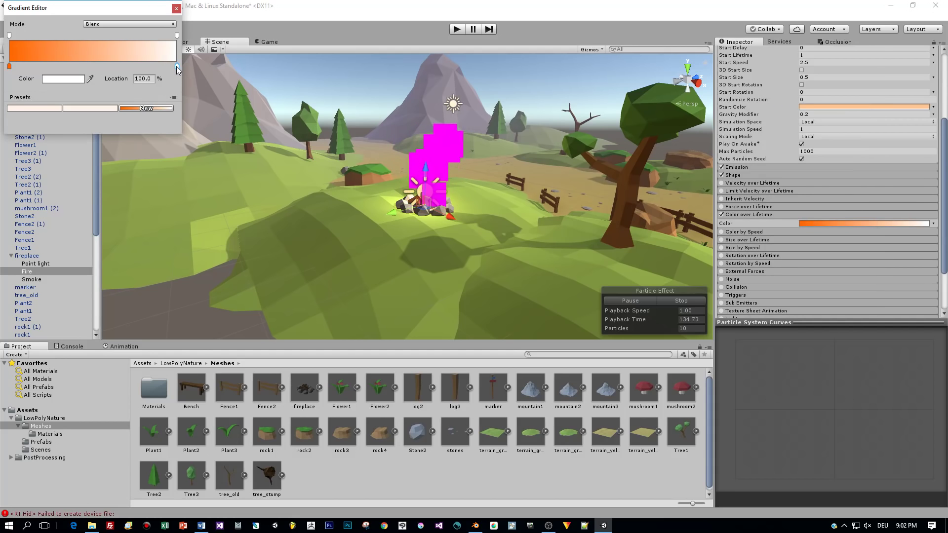
pyautogui.click(69, 80)
pyautogui.moveTo(818, 156); pyautogui.dragTo(822, 167)
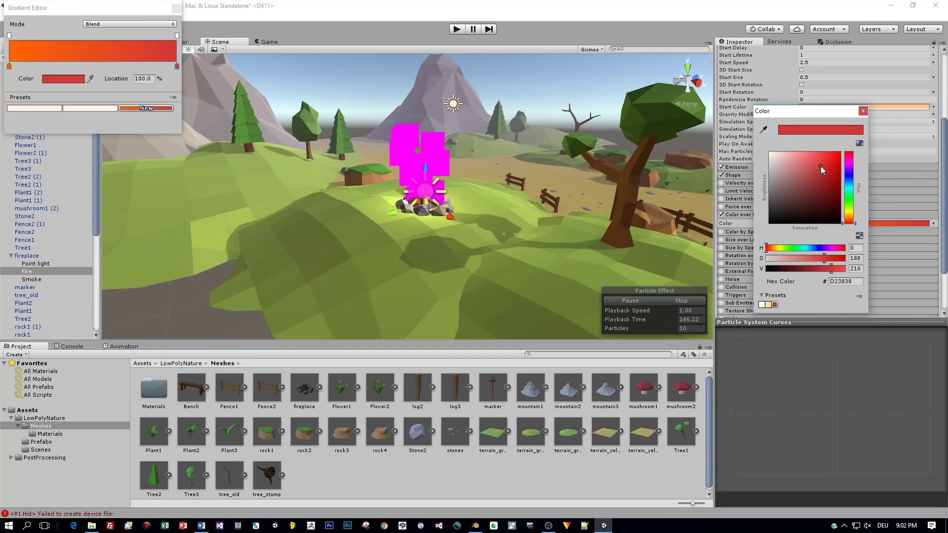
pyautogui.moveTo(770, 248); pyautogui.dragTo(774, 254)
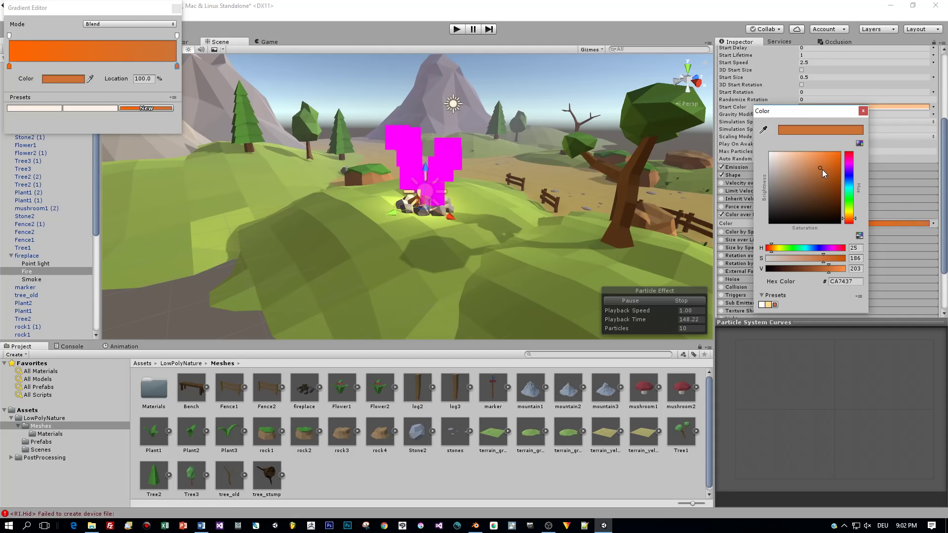
pyautogui.moveTo(824, 172); pyautogui.dragTo(844, 172)
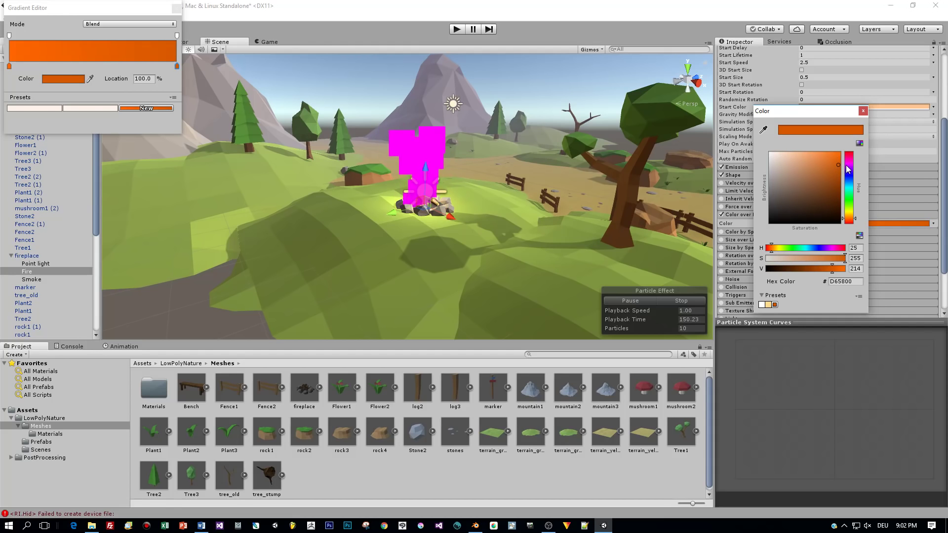
pyautogui.moveTo(772, 252); pyautogui.dragTo(770, 253)
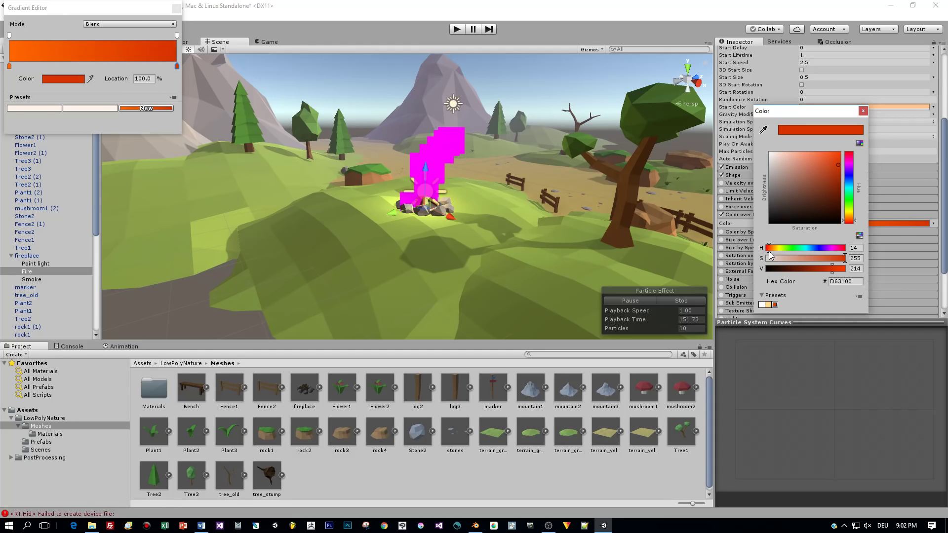
pyautogui.click(863, 111)
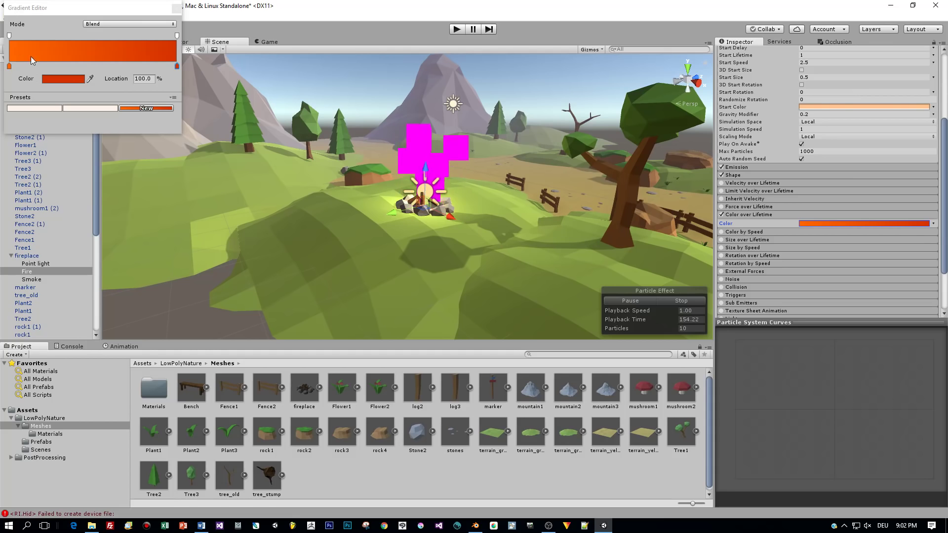
# - Set the gradient's end alpha key to 0 so particles fade out
pyautogui.click(10, 36)
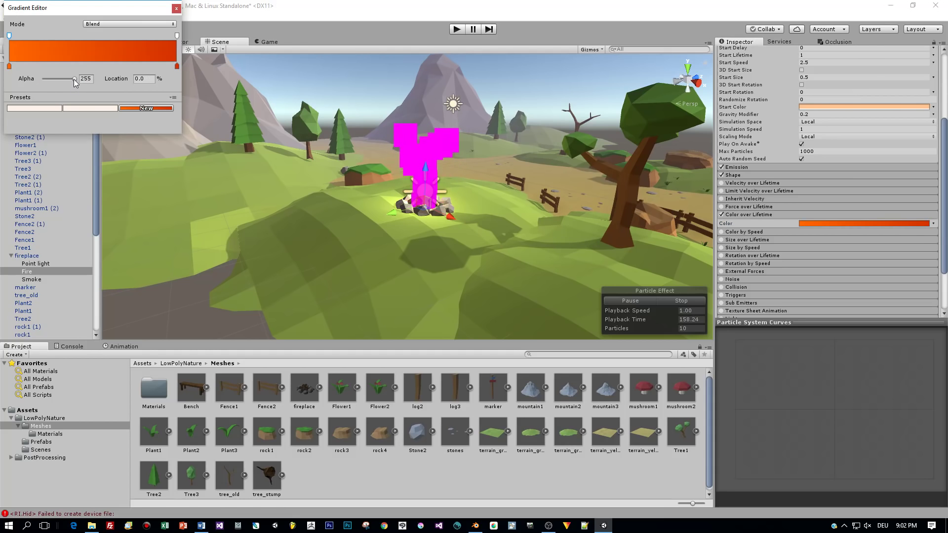
pyautogui.click(178, 36)
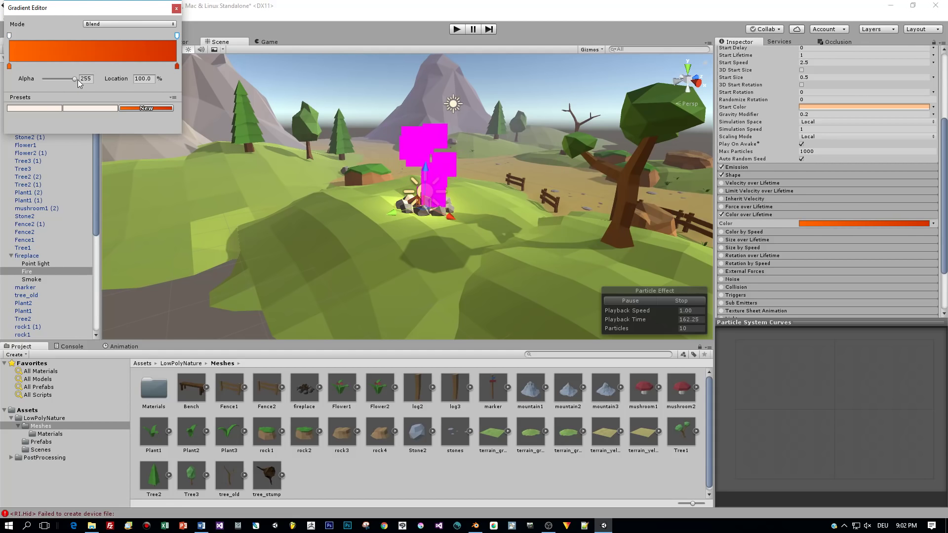
pyautogui.moveTo(74, 79); pyautogui.dragTo(28, 85)
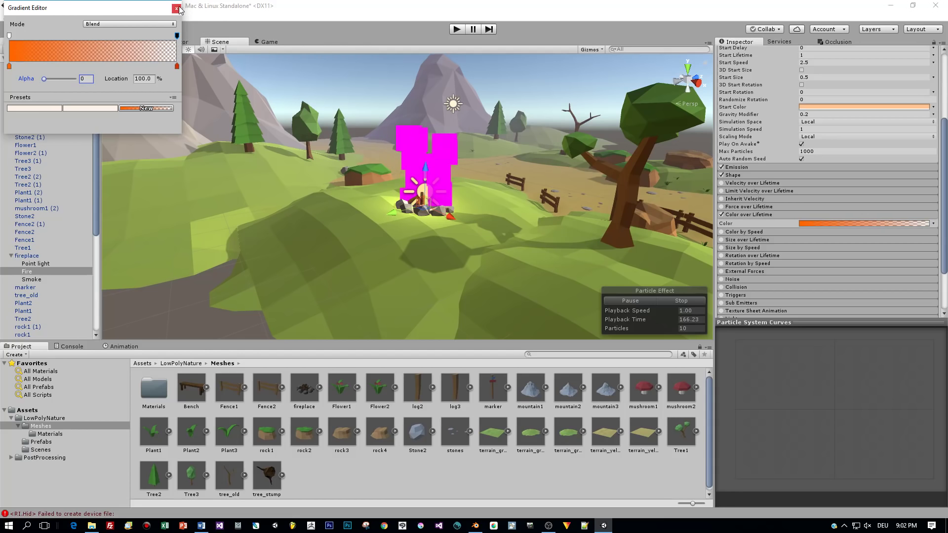
pyautogui.press('Escape')
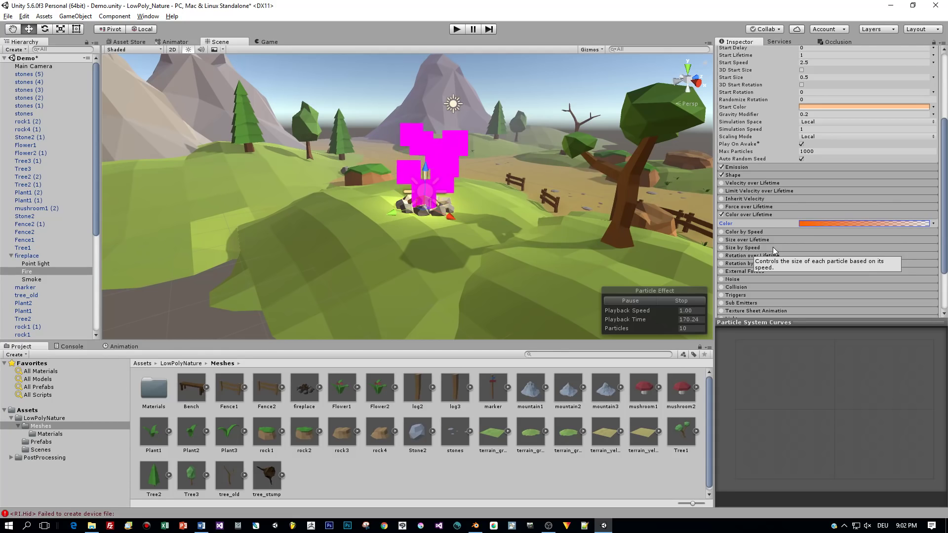
# - Assign the Sprites-Default material in the Fire Renderer module and frame the Fire object
pyautogui.scroll(-3, 804, 258)
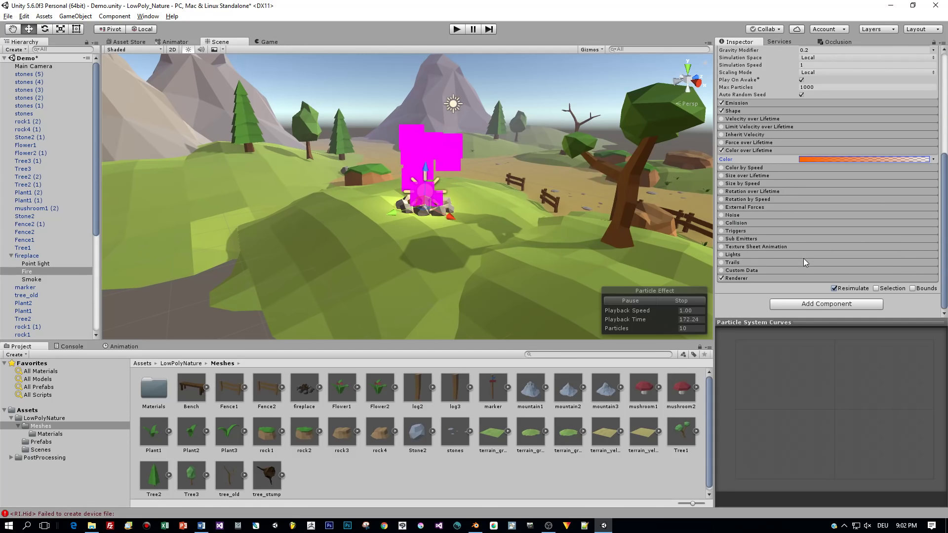
pyautogui.click(830, 278)
pyautogui.scroll(-2, 844, 267)
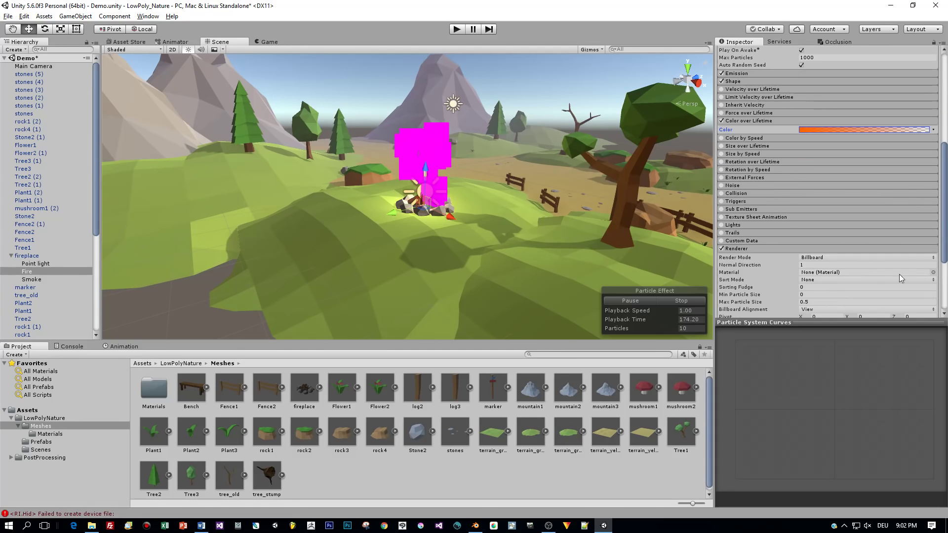
pyautogui.click(934, 272)
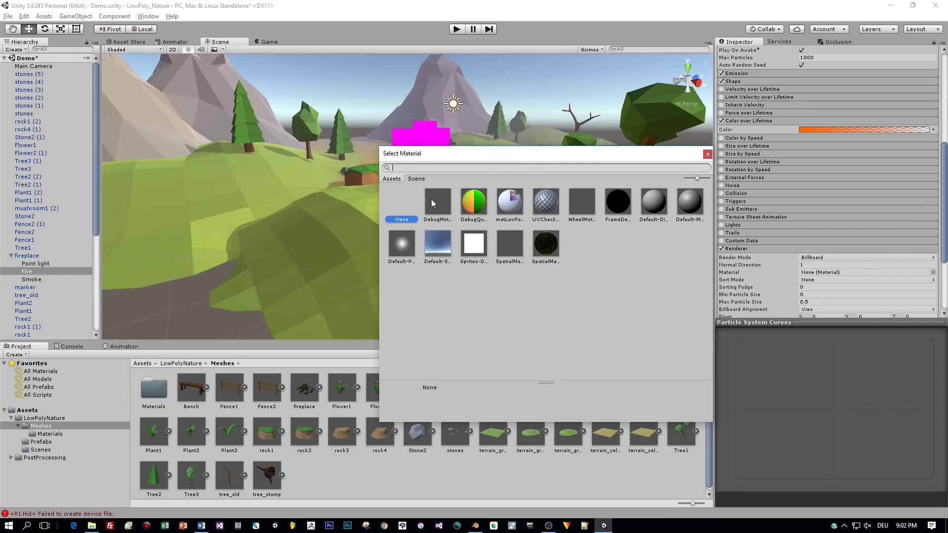
pyautogui.click(472, 251)
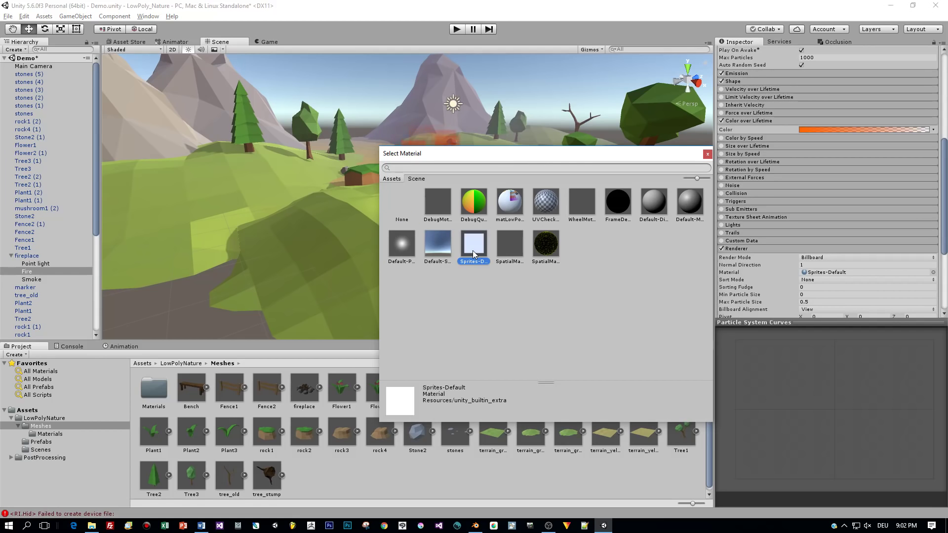
pyautogui.doubleClick(475, 248)
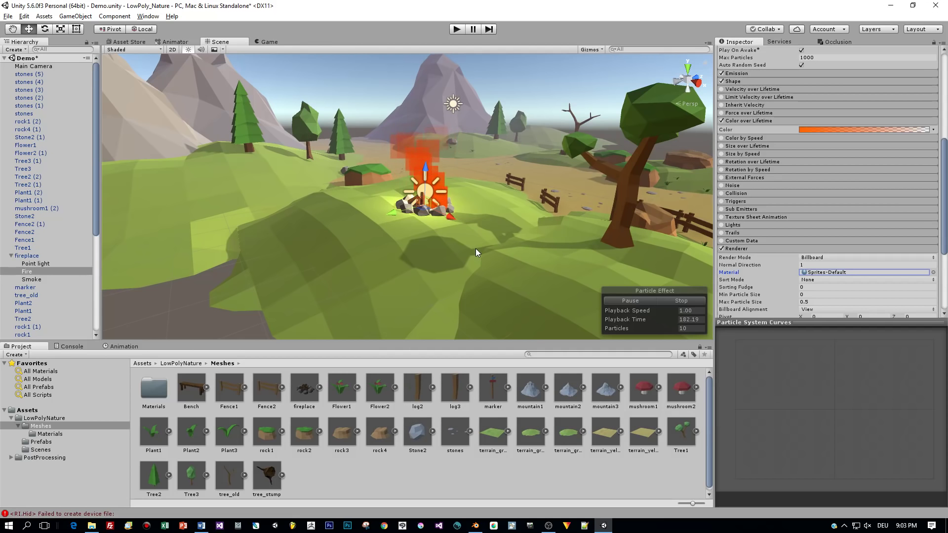
pyautogui.press('f')
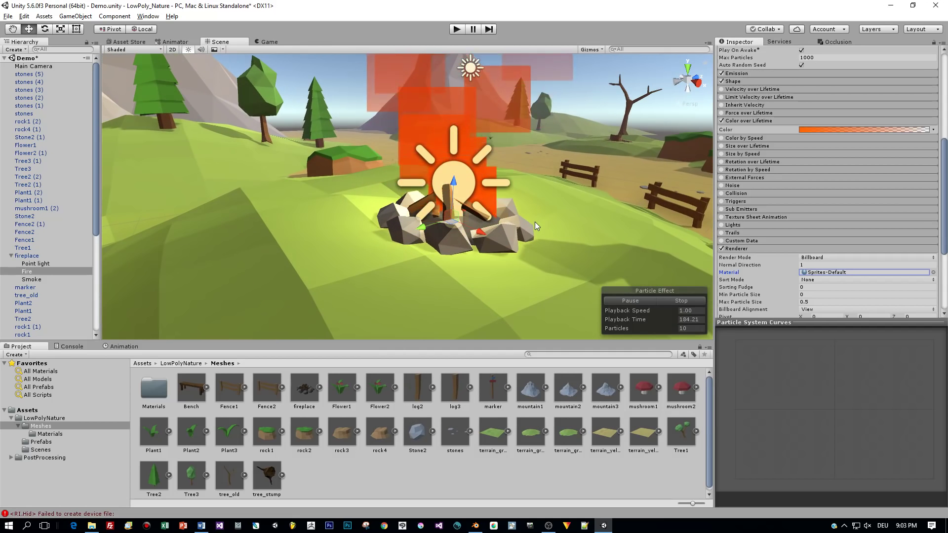
pyautogui.scroll(-4, 535, 221)
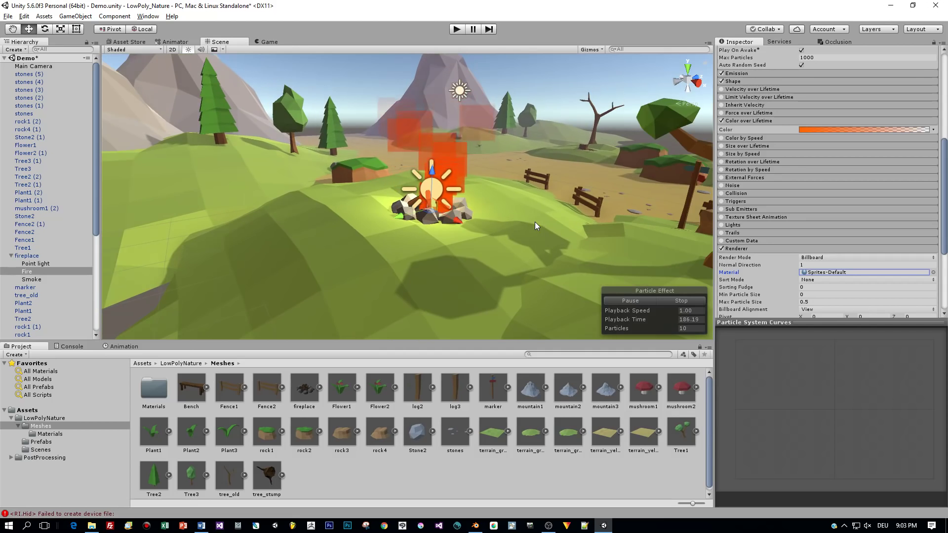
pyautogui.scroll(-2, 535, 221)
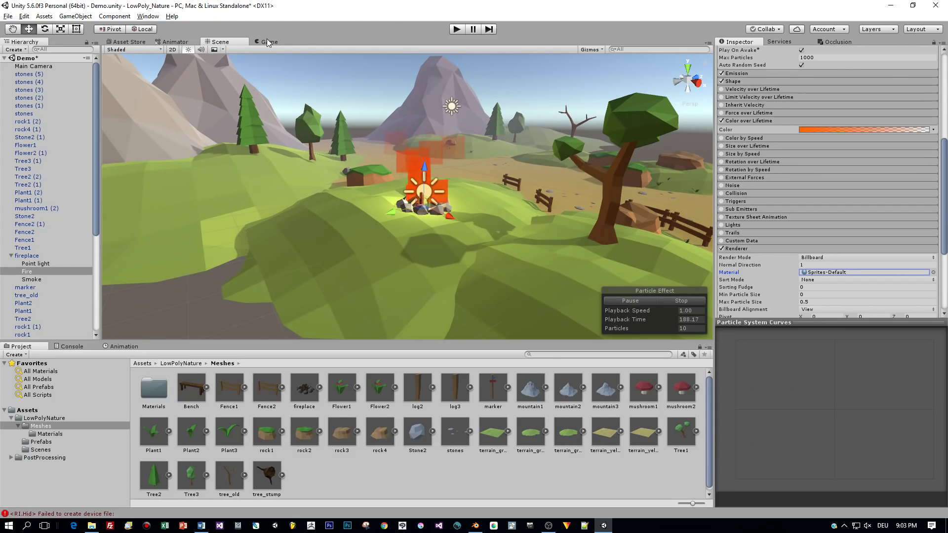
# - Dock the Game view beside the Scene view, select Main Camera, and enable Rotation over Lifetime
pyautogui.moveTo(267, 41); pyautogui.dragTo(608, 212)
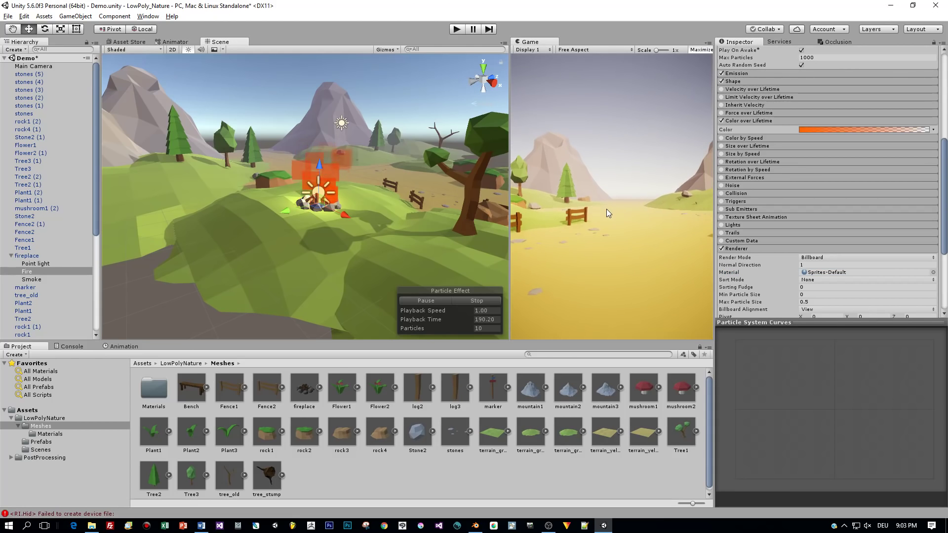
pyautogui.scroll(3, 365, 197)
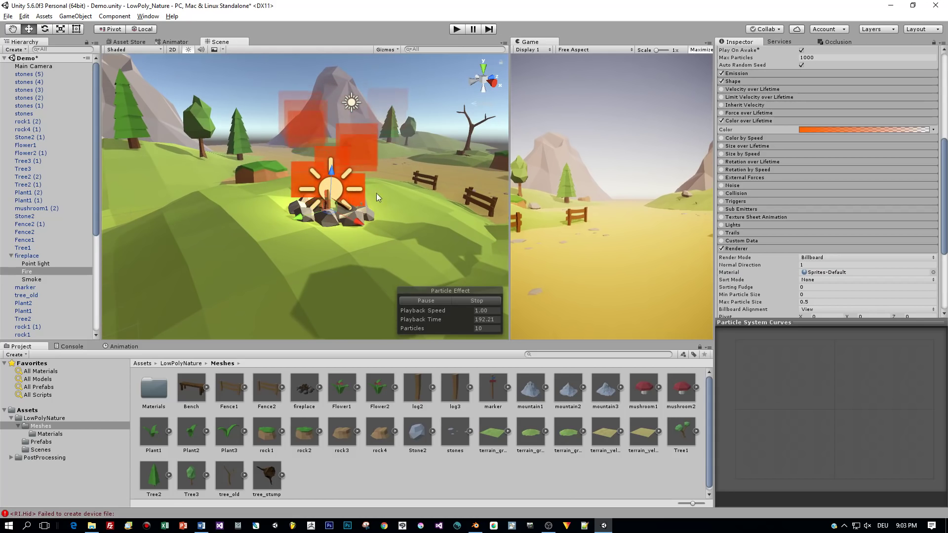
pyautogui.moveTo(425, 179); pyautogui.dragTo(390, 200, button='middle')
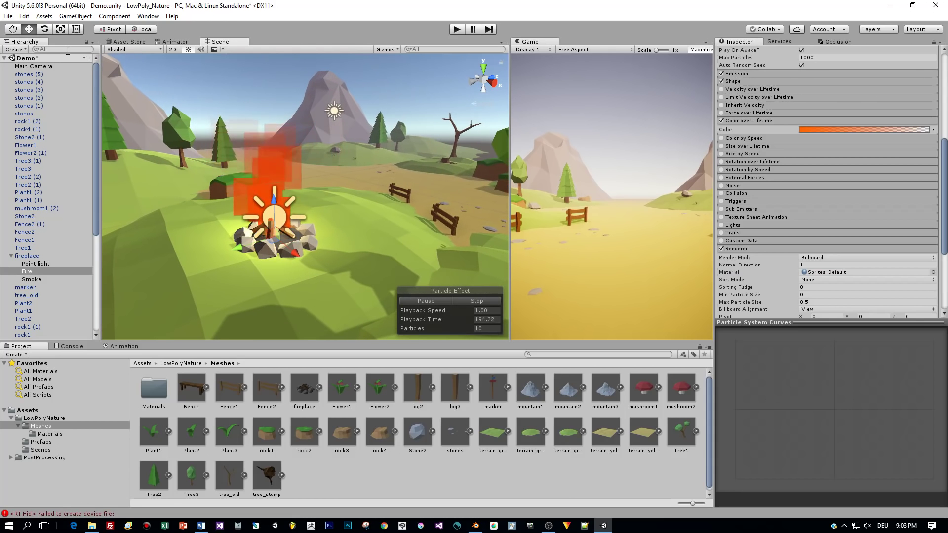
pyautogui.write('cam')
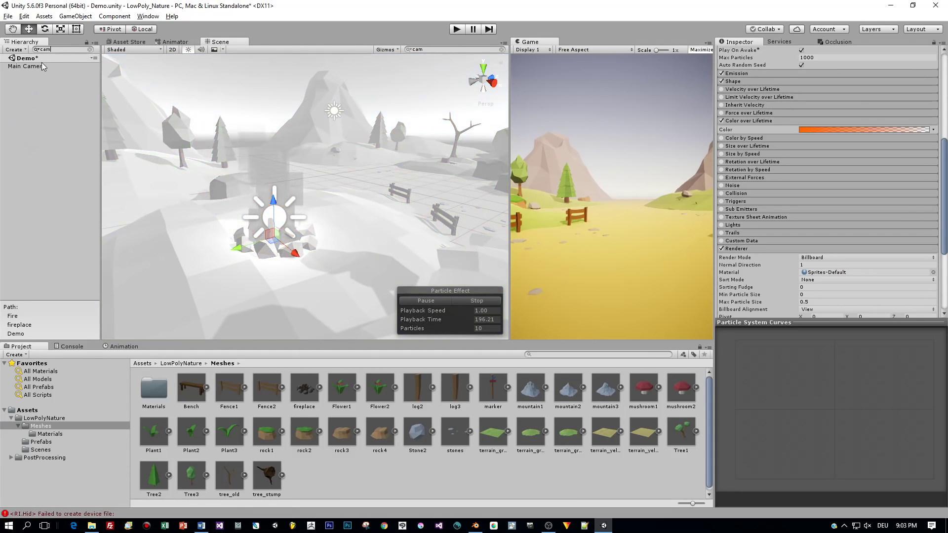
pyautogui.click(41, 65)
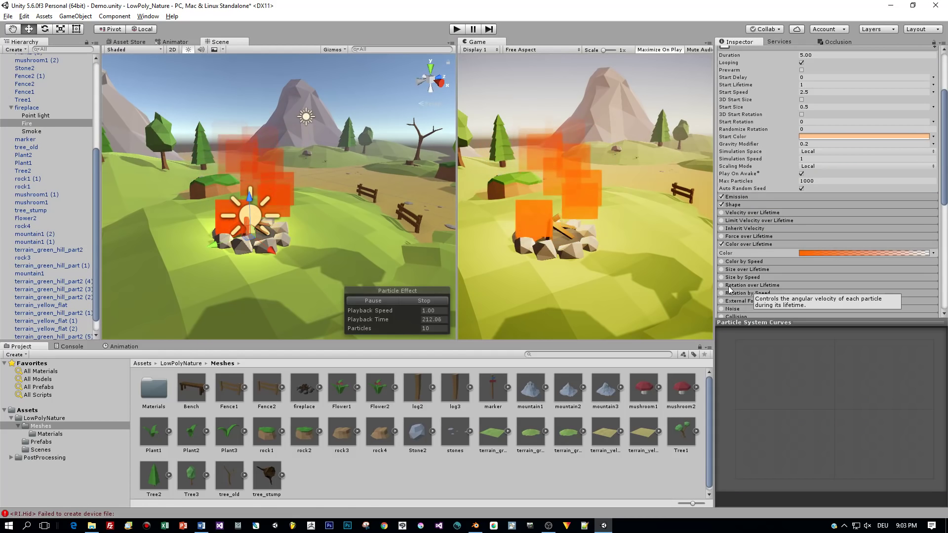
pyautogui.click(722, 285)
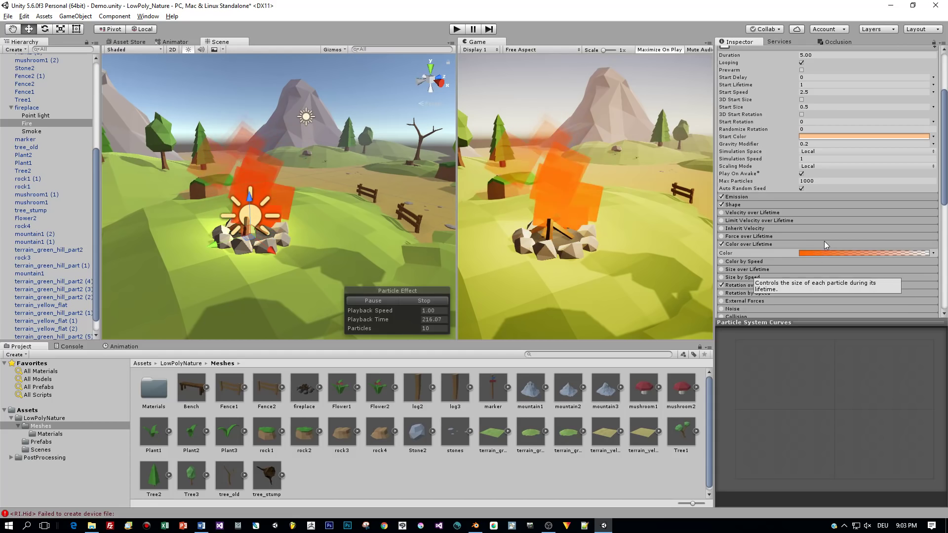
# - Enable the Fire particles' Lights module and assign the Point light
pyautogui.scroll(-3, 823, 245)
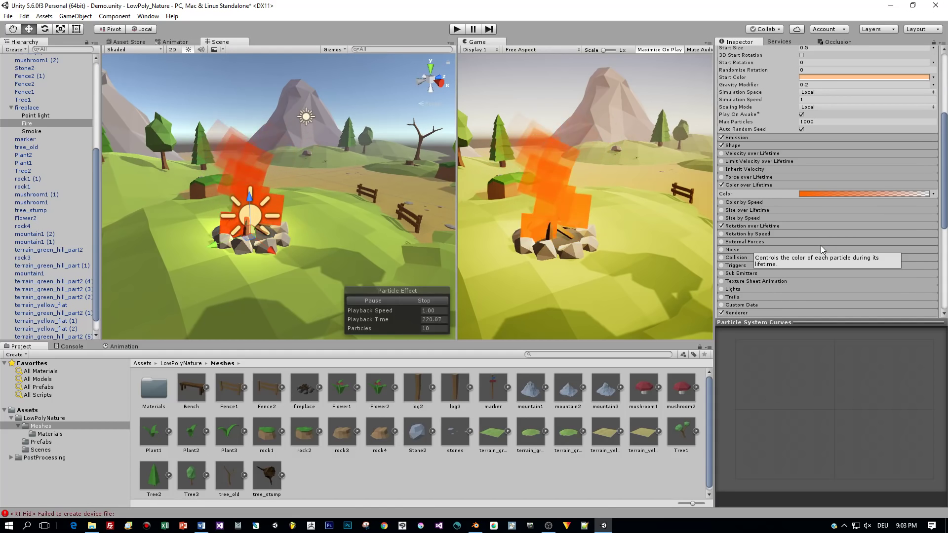
pyautogui.scroll(8, 821, 245)
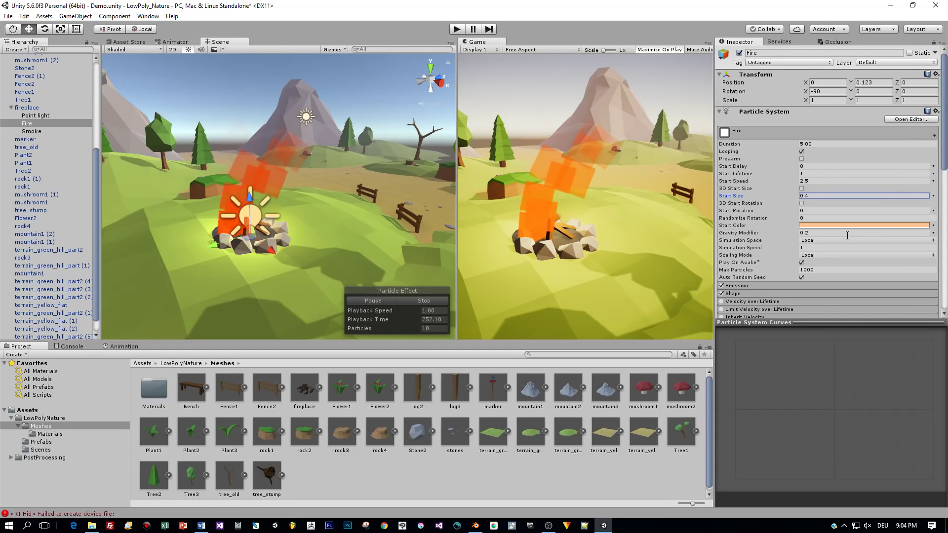
pyautogui.scroll(-5, 750, 166)
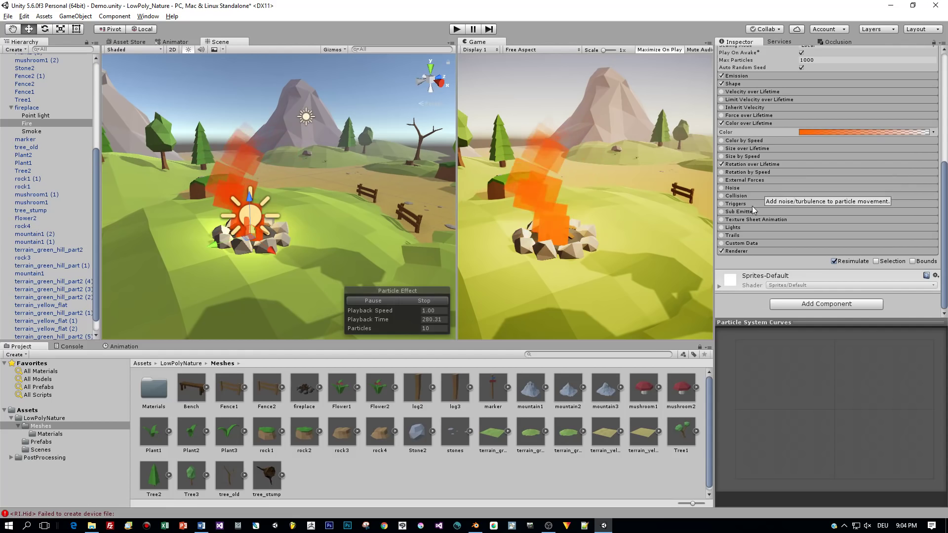
pyautogui.click(735, 227)
pyautogui.click(721, 228)
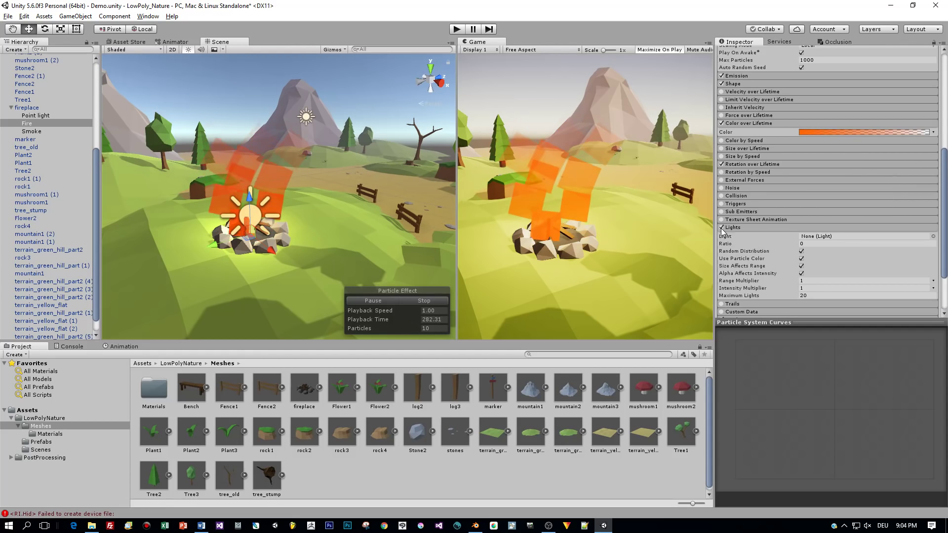
pyautogui.click(933, 237)
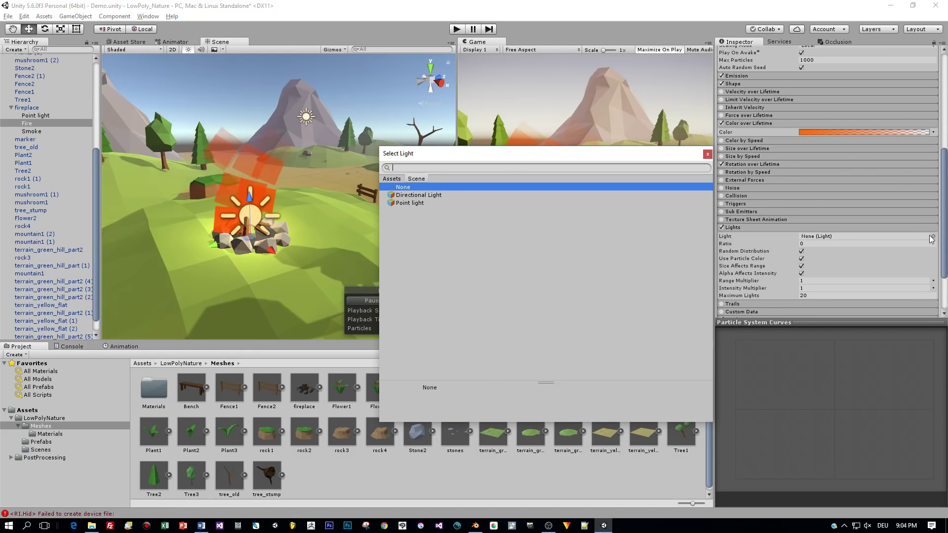
pyautogui.doubleClick(410, 204)
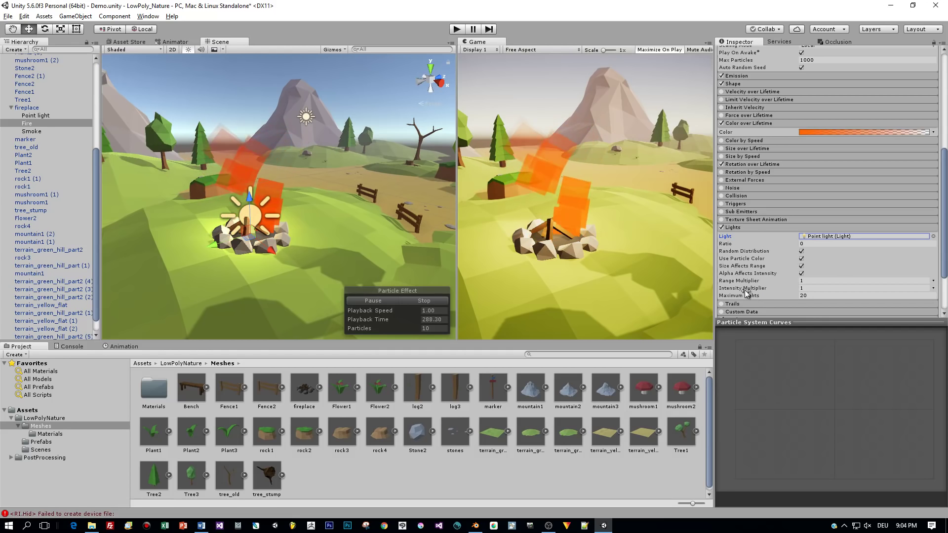
# - Set light Intensity Multiplier to 1.21, Range Multiplier to 1.29 and Ratio to 0.2
pyautogui.moveTo(747, 292); pyautogui.dragTo(744, 290)
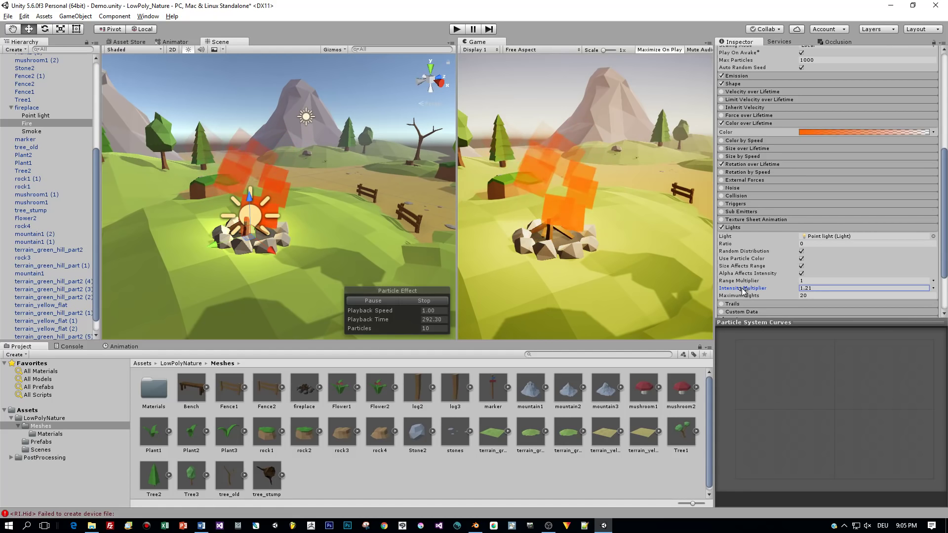
pyautogui.moveTo(742, 291); pyautogui.dragTo(756, 290)
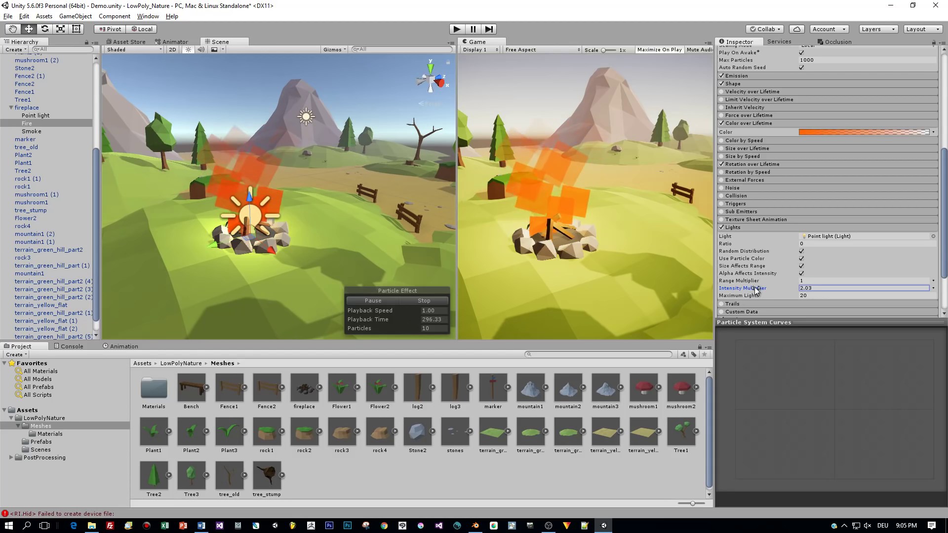
pyautogui.moveTo(754, 281); pyautogui.dragTo(785, 281)
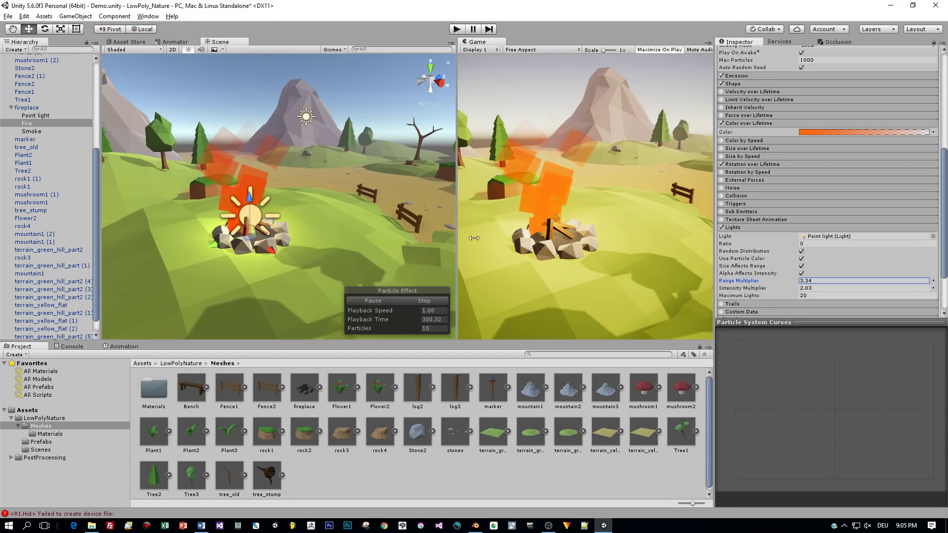
pyautogui.moveTo(331, 244)
pyautogui.keyDown('alt'); pyautogui.mouseDown()
pyautogui.moveTo(333, 236)
pyautogui.moveTo(338, 245)
pyautogui.mouseUp(); pyautogui.keyUp('alt')
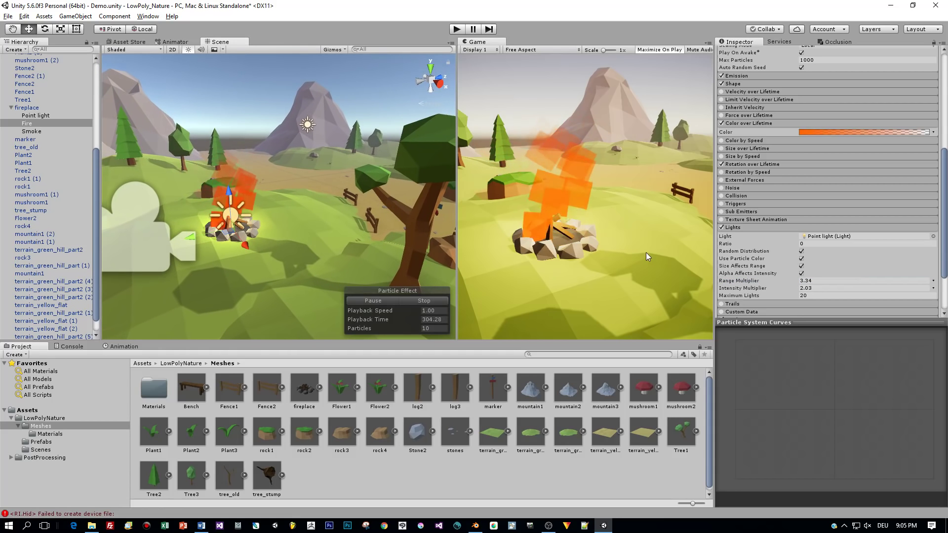
pyautogui.moveTo(730, 244); pyautogui.dragTo(735, 245)
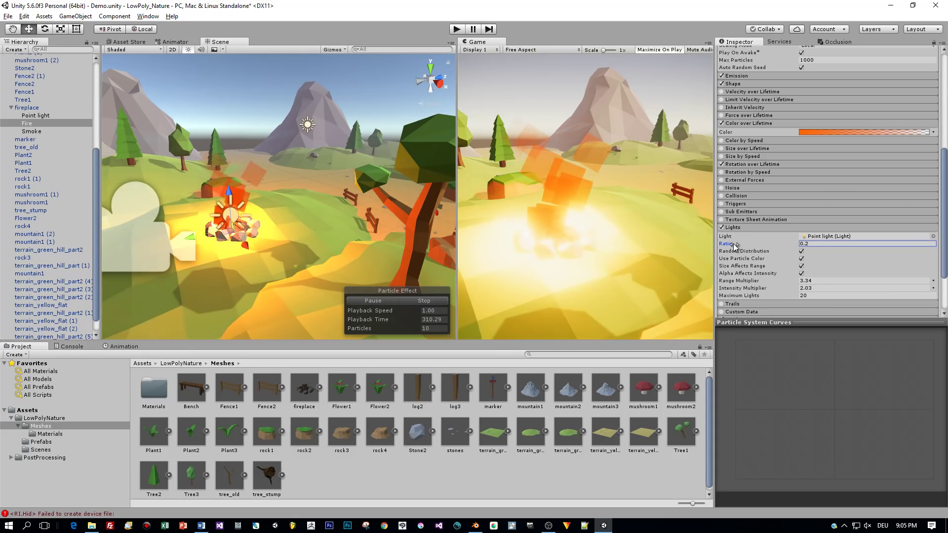
pyautogui.moveTo(750, 281)
pyautogui.mouseDown()
pyautogui.moveTo(717, 291)
pyautogui.moveTo(738, 290)
pyautogui.mouseUp()
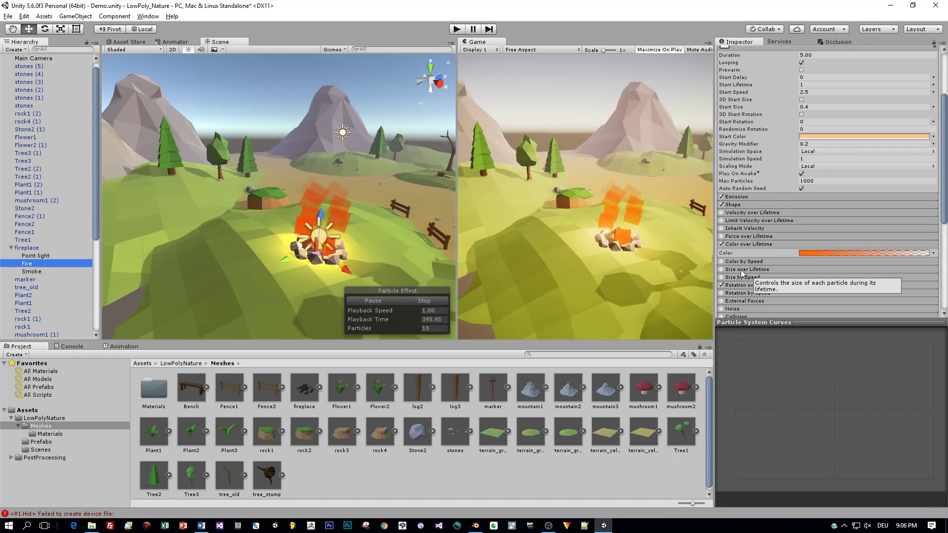
# - Enable Size over Lifetime with a curve starting near zero and easing up to full size
pyautogui.click(722, 270)
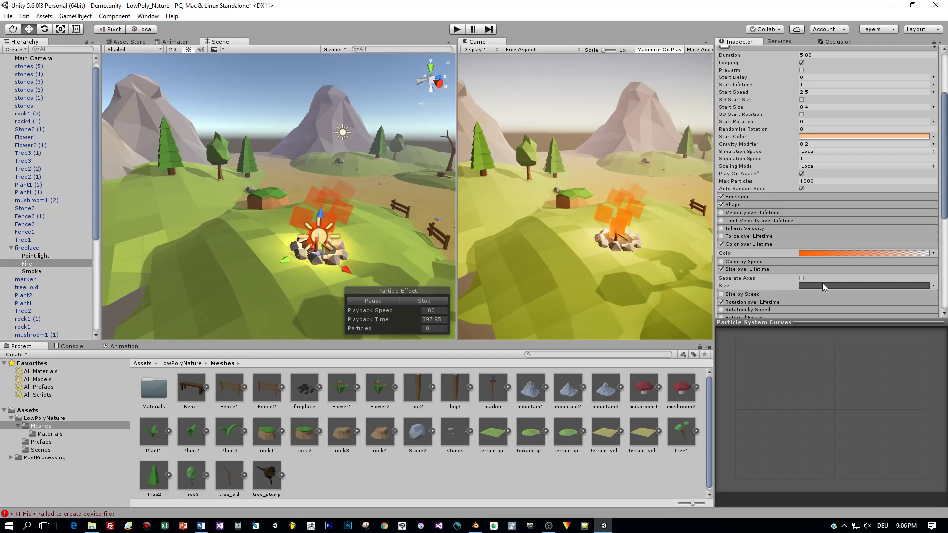
pyautogui.click(807, 286)
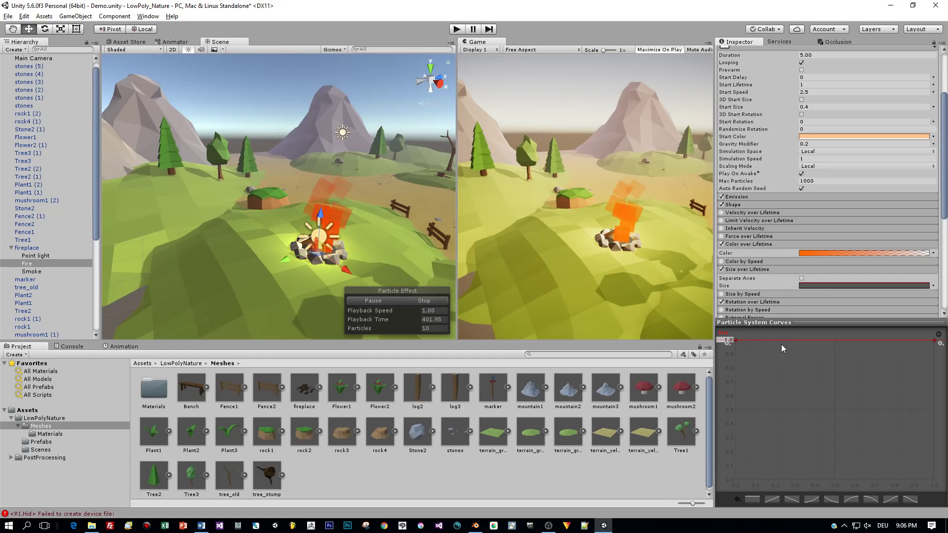
pyautogui.moveTo(738, 343); pyautogui.dragTo(727, 469)
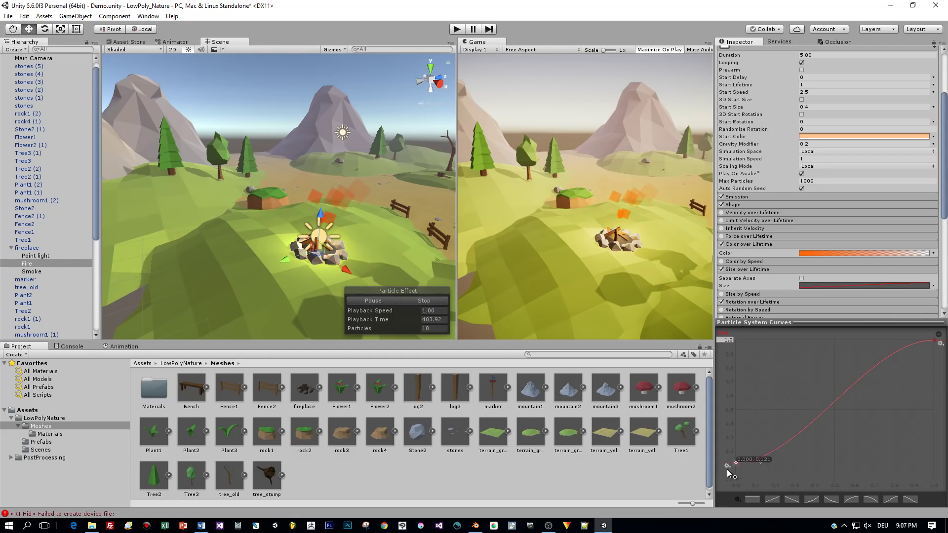
pyautogui.doubleClick(807, 437)
pyautogui.moveTo(807, 437); pyautogui.dragTo(775, 392)
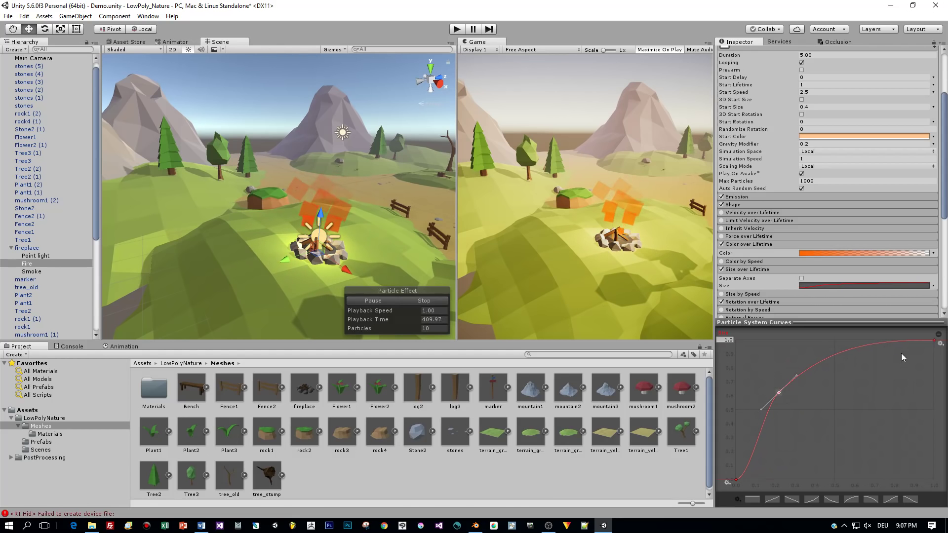
pyautogui.doubleClick(871, 344)
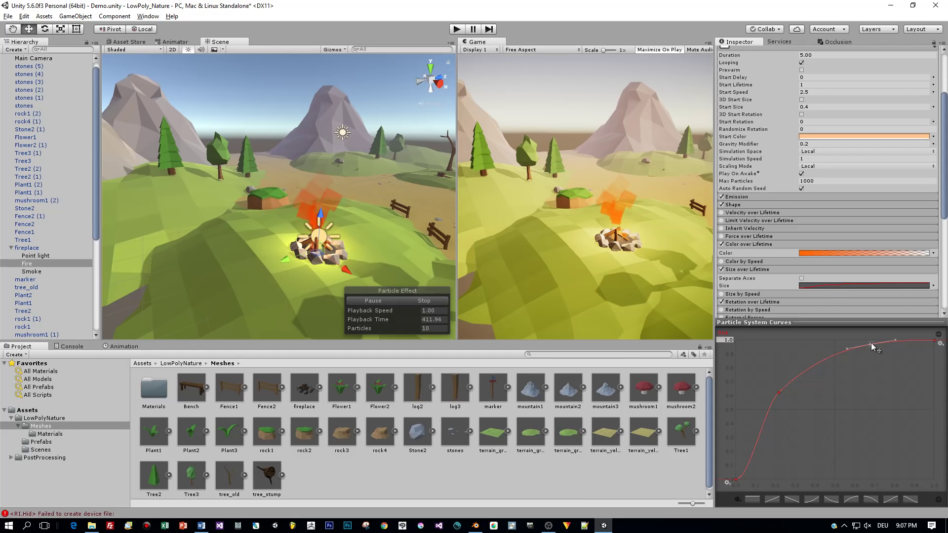
pyautogui.moveTo(871, 343); pyautogui.dragTo(878, 363)
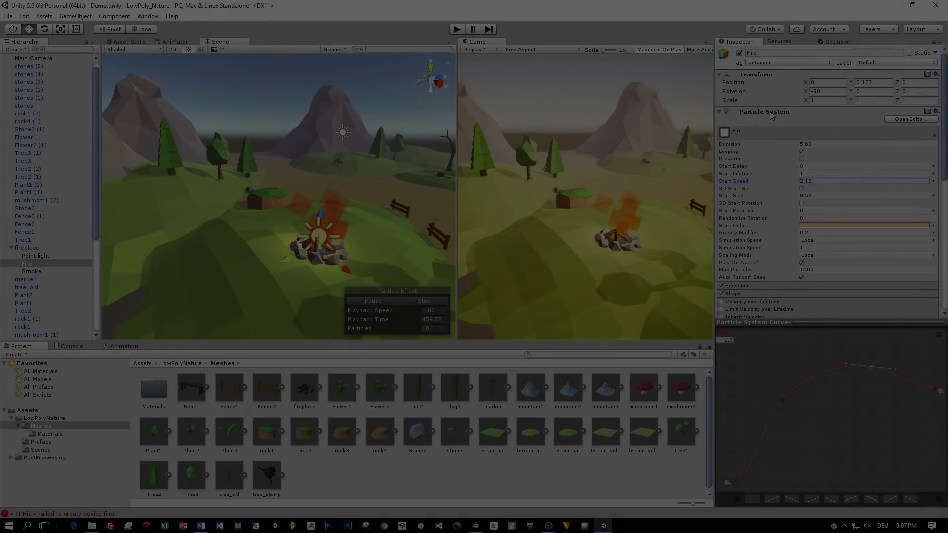
# - Copy the Fire object's particle system component and select the Smoke object
pyautogui.rightClick(769, 112)
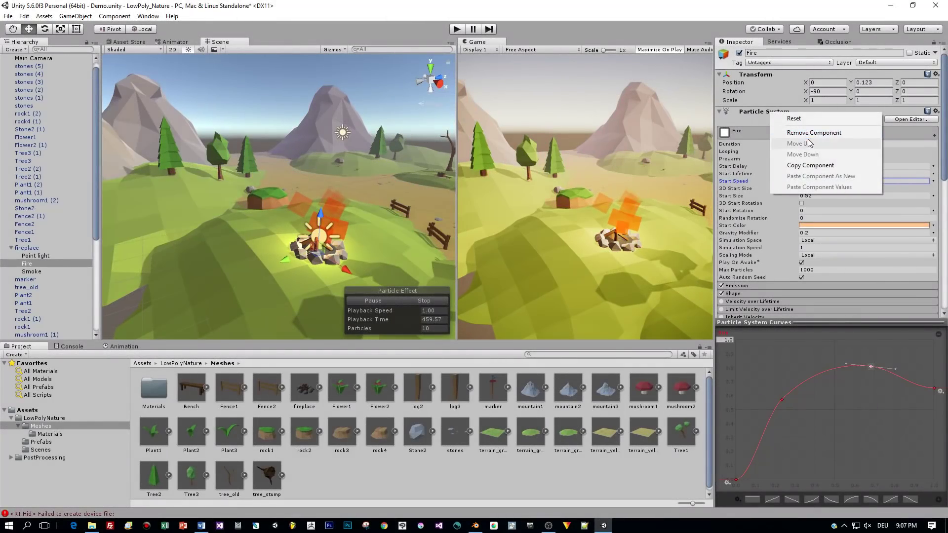
pyautogui.click(811, 166)
pyautogui.click(32, 272)
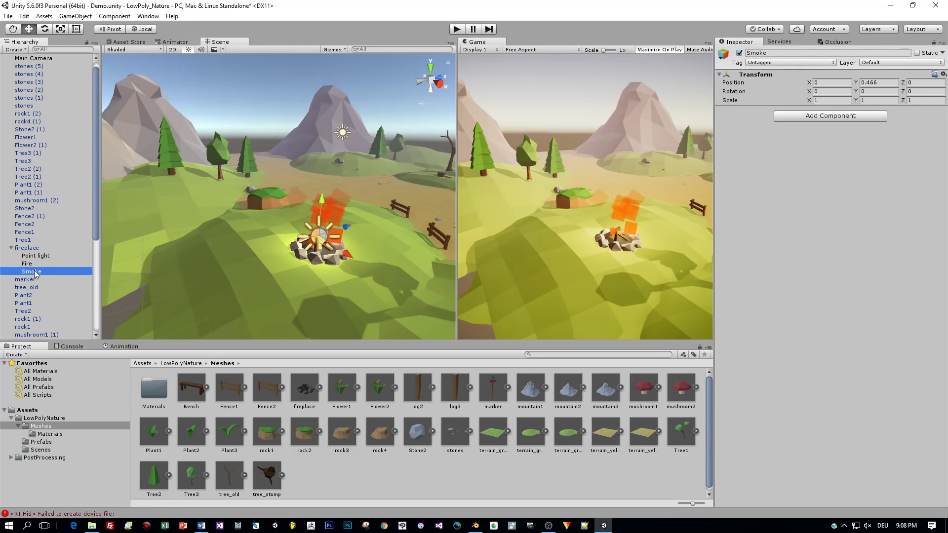
pyautogui.rightClick(35, 274)
pyautogui.click(778, 97)
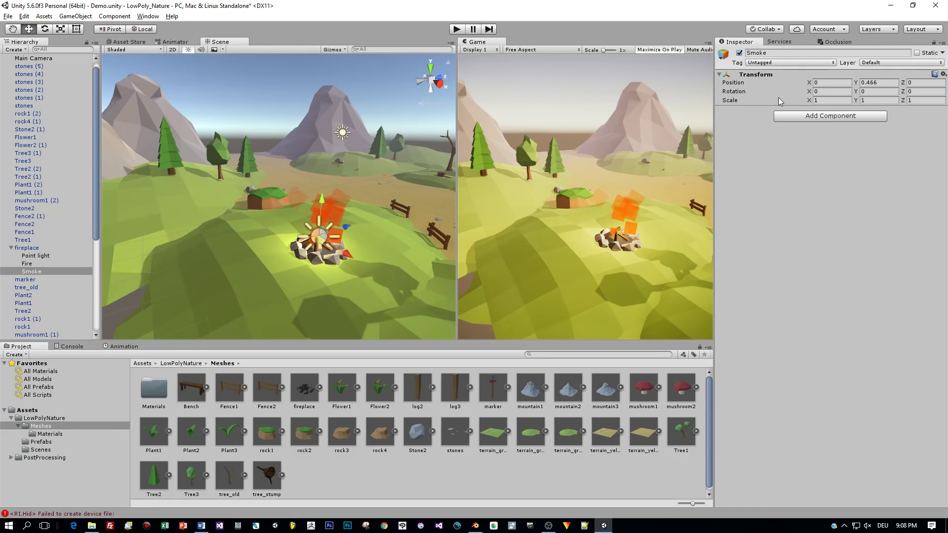
# - Paste the particle system onto Smoke as a new component and set Rotation X to -90
pyautogui.rightClick(784, 73)
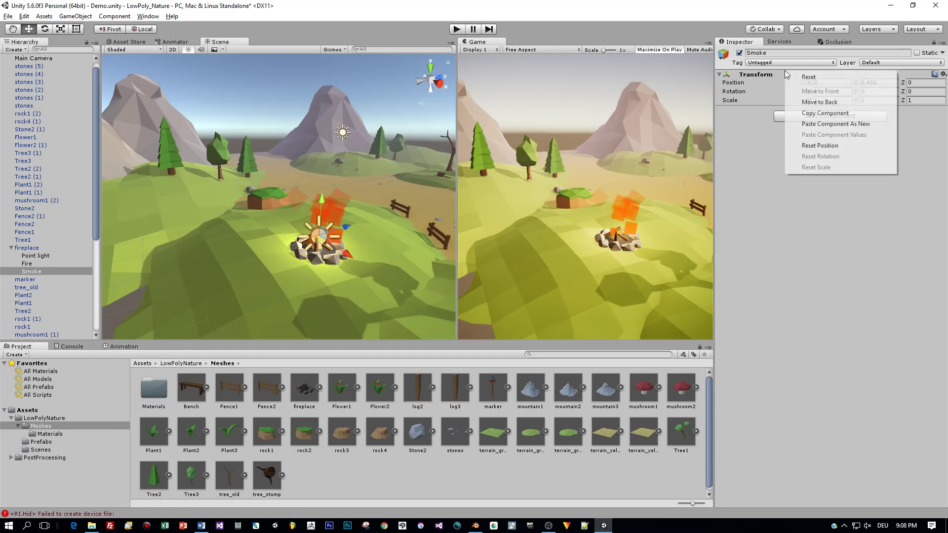
pyautogui.click(825, 124)
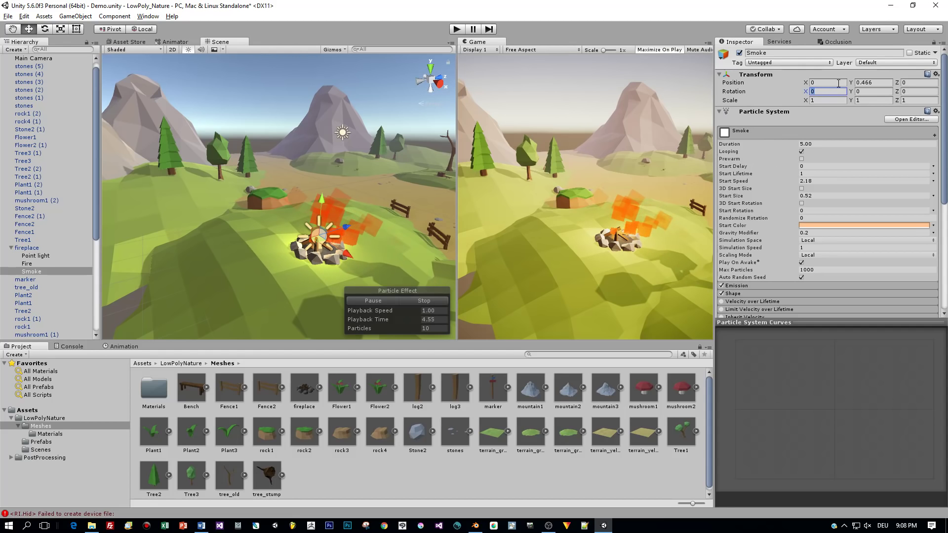
pyautogui.write('-90')
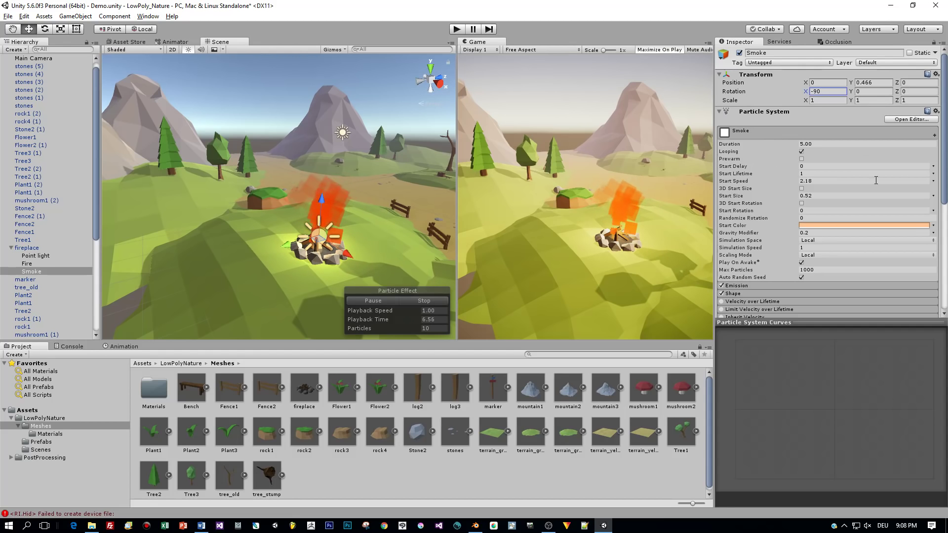
pyautogui.click(828, 226)
# - Make the smoke start colour white with lifetime 2, speed 2, size 0.5 and gravity 0
pyautogui.moveTo(798, 153); pyautogui.dragTo(770, 154)
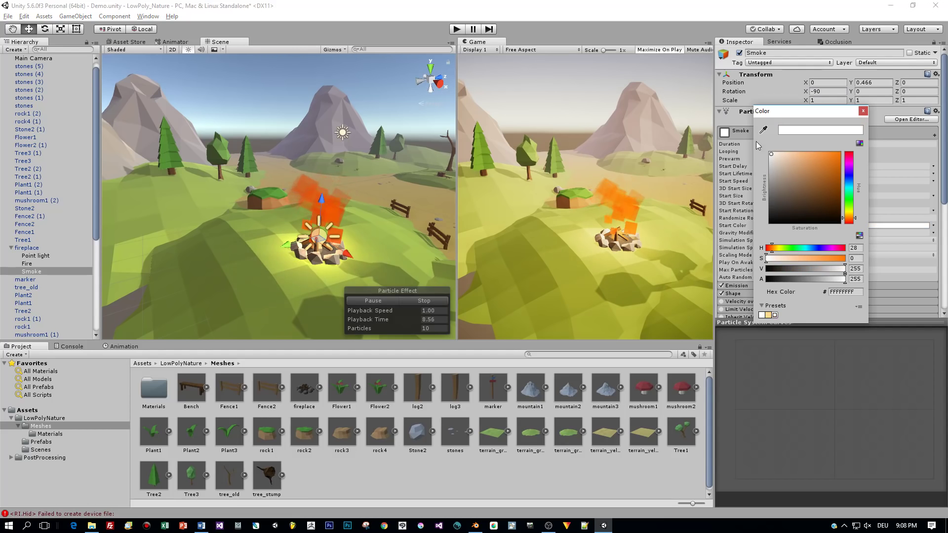
pyautogui.click(863, 111)
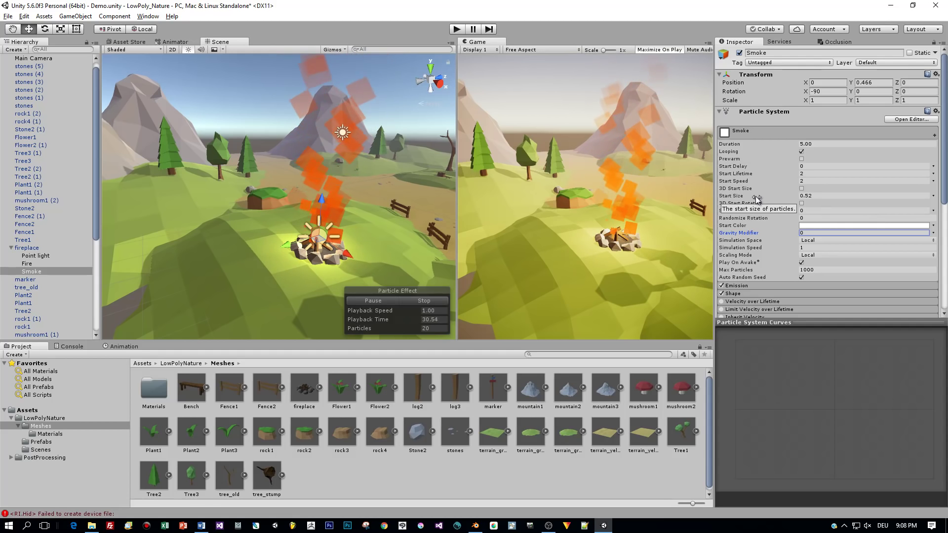
pyautogui.click(811, 196)
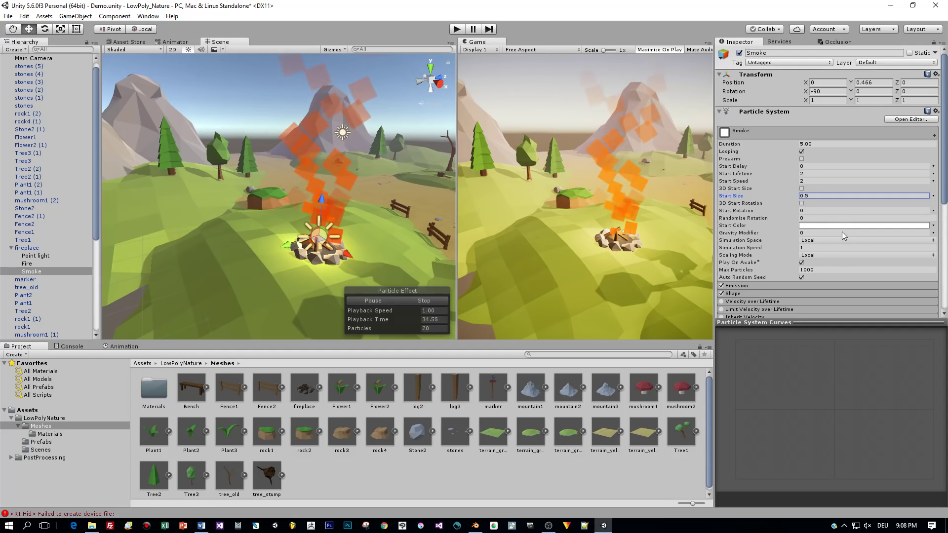
pyautogui.scroll(-3, 843, 232)
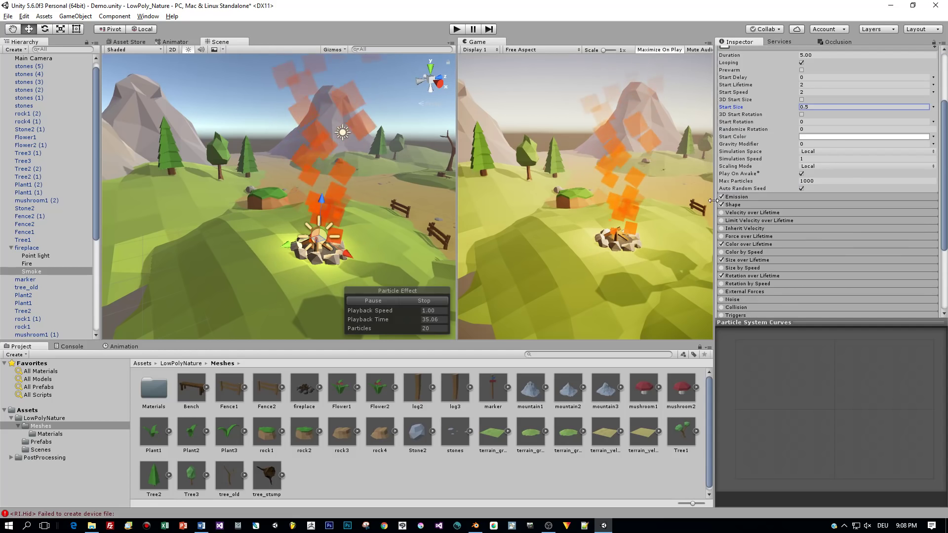
# - Set the Shape cone angle to 10.25 and bring up the Color over Lifetime gradient
pyautogui.click(750, 205)
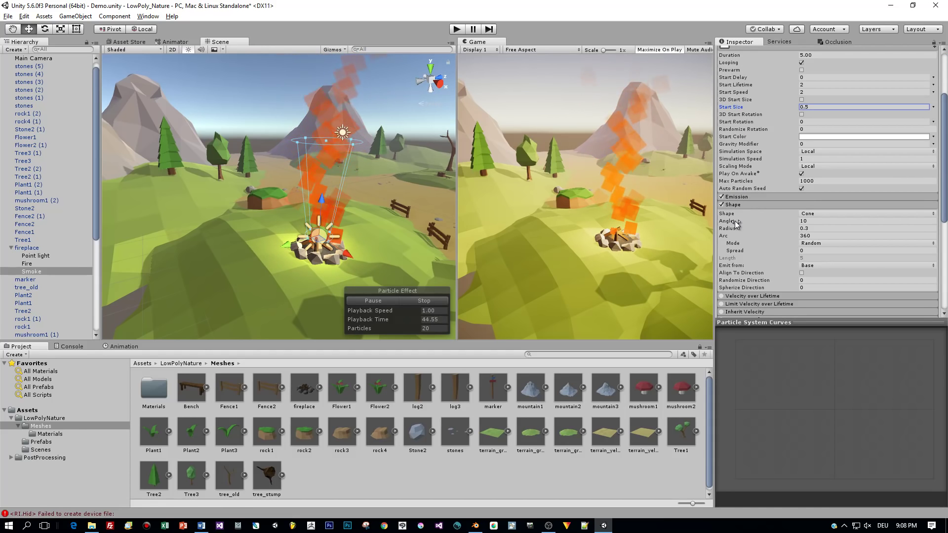
pyautogui.moveTo(735, 223); pyautogui.dragTo(738, 224)
pyautogui.scroll(-2, 765, 244)
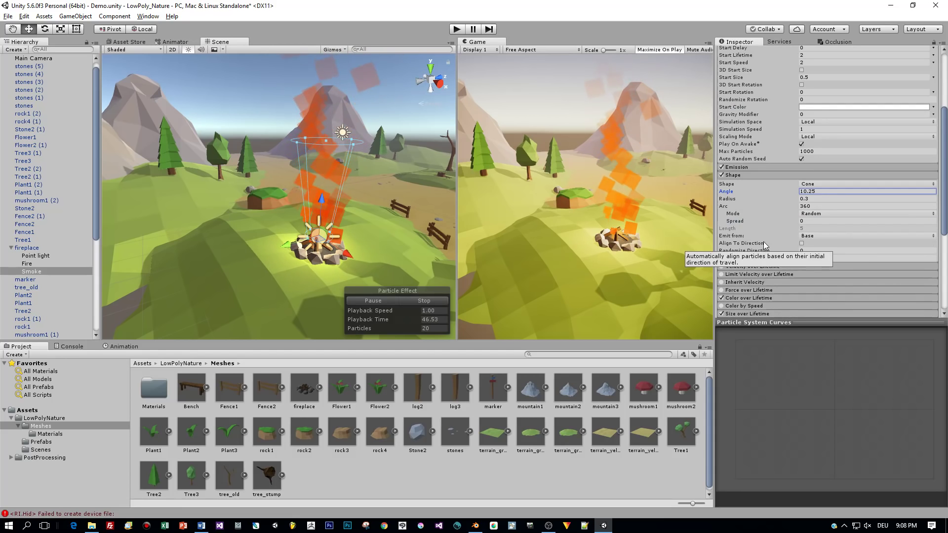
pyautogui.scroll(-2, 765, 244)
pyautogui.click(749, 268)
pyautogui.click(850, 277)
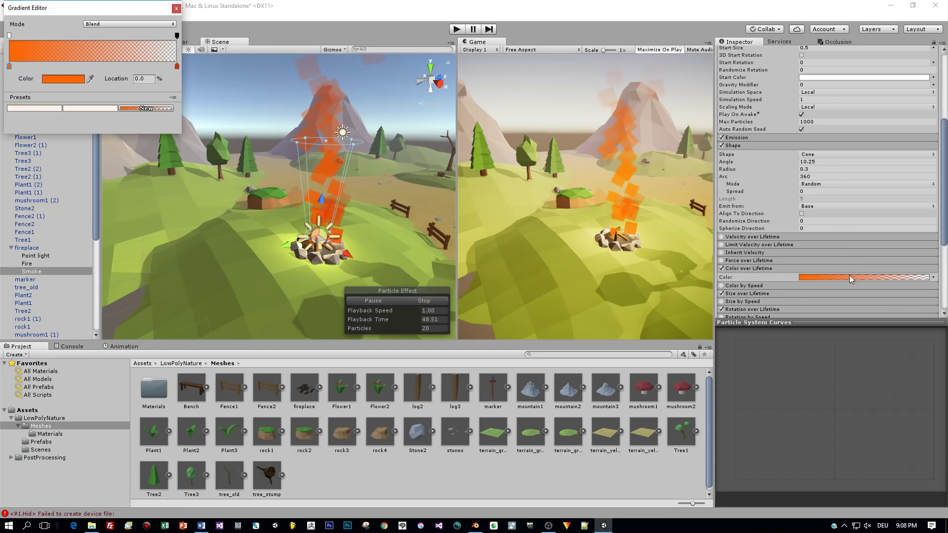
# - Set the lifetime gradient's start colour to grey and its end colour to white
pyautogui.doubleClick(9, 66)
pyautogui.click(767, 178)
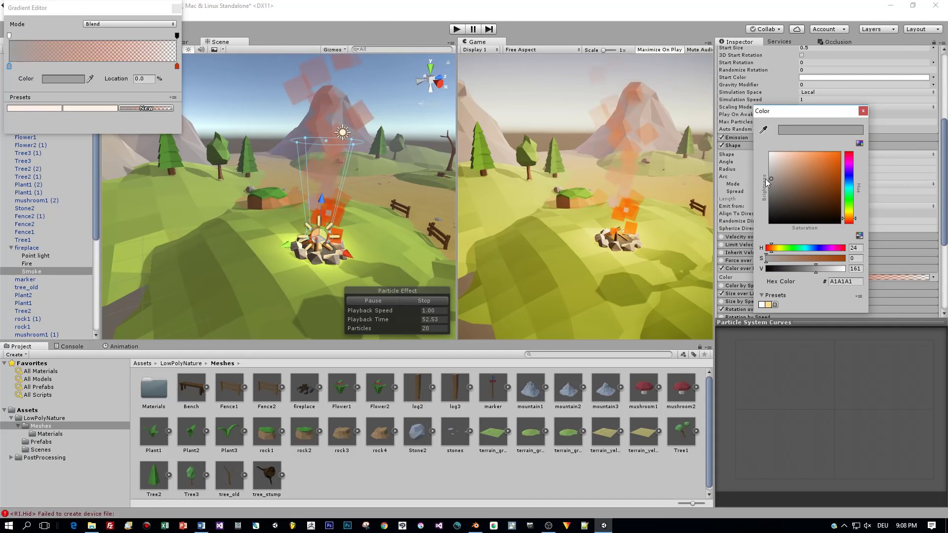
pyautogui.click(766, 179)
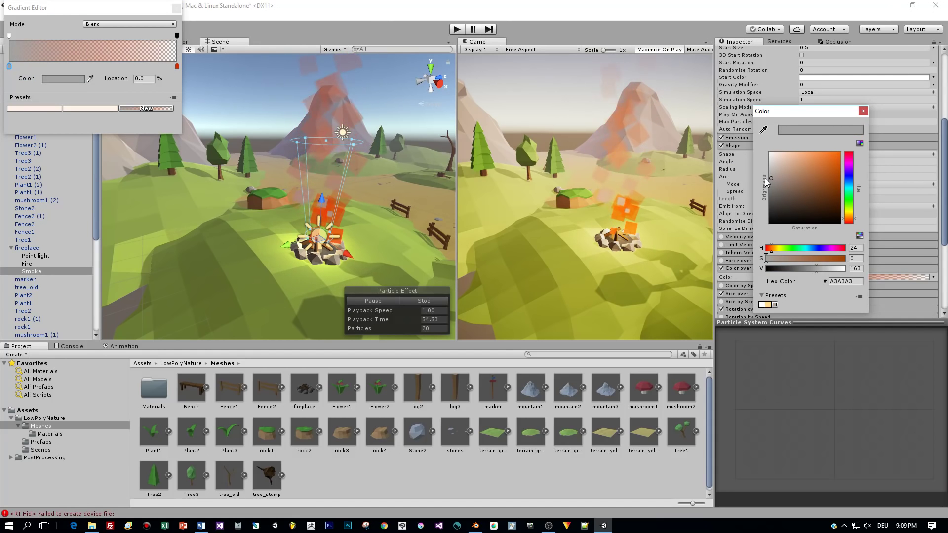
pyautogui.click(177, 67)
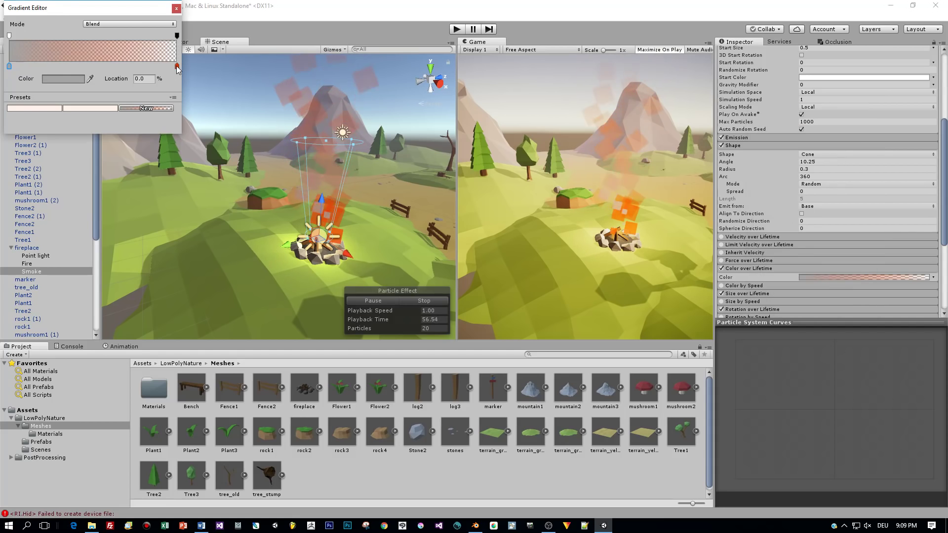
pyautogui.doubleClick(178, 67)
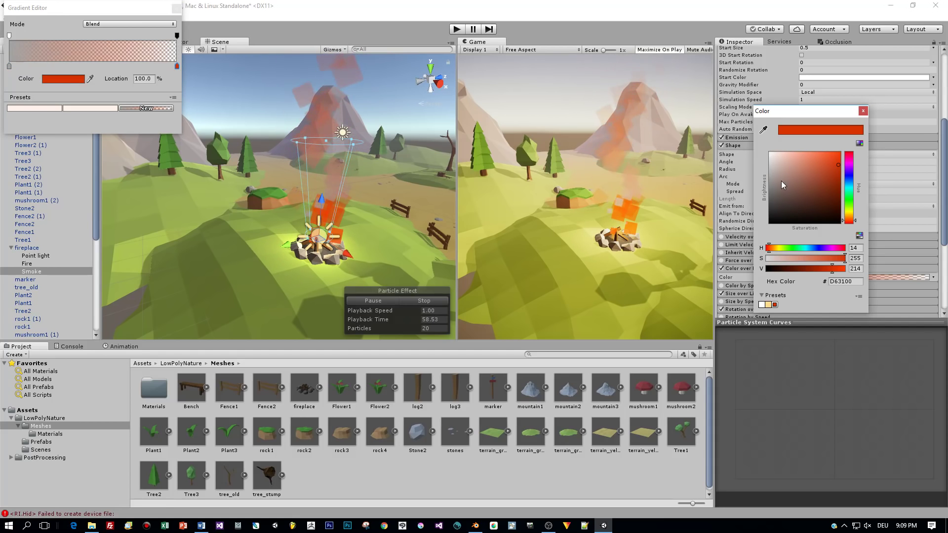
pyautogui.moveTo(781, 180); pyautogui.dragTo(757, 141)
pyautogui.click(863, 110)
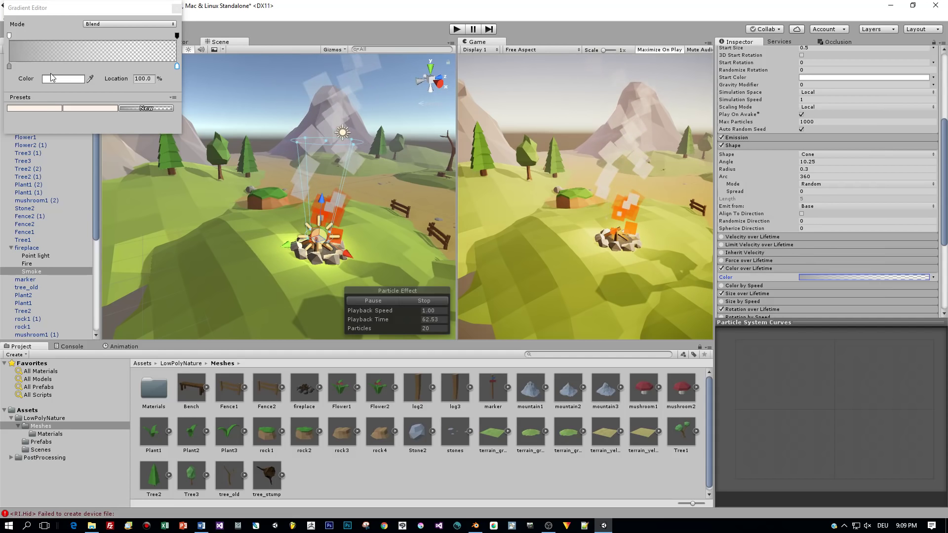
# - Fade the gradient's alpha from about 119 at the start to 0 at the end
pyautogui.click(10, 36)
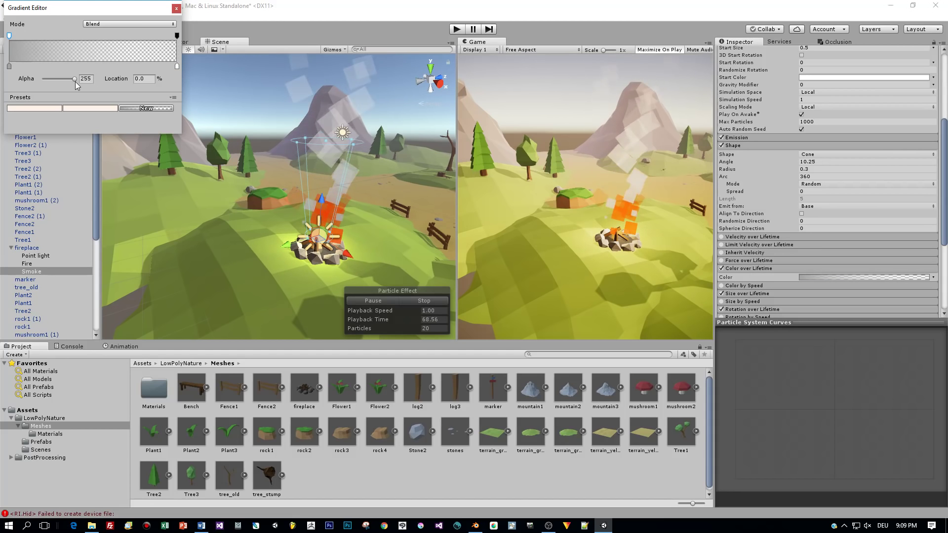
pyautogui.moveTo(76, 83); pyautogui.dragTo(64, 81)
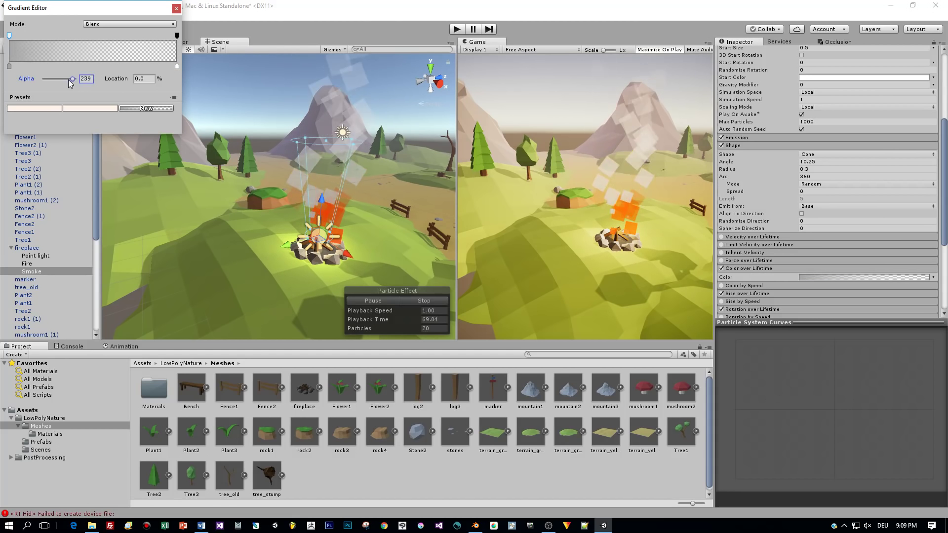
pyautogui.click(177, 36)
pyautogui.moveTo(65, 79); pyautogui.dragTo(2, 89)
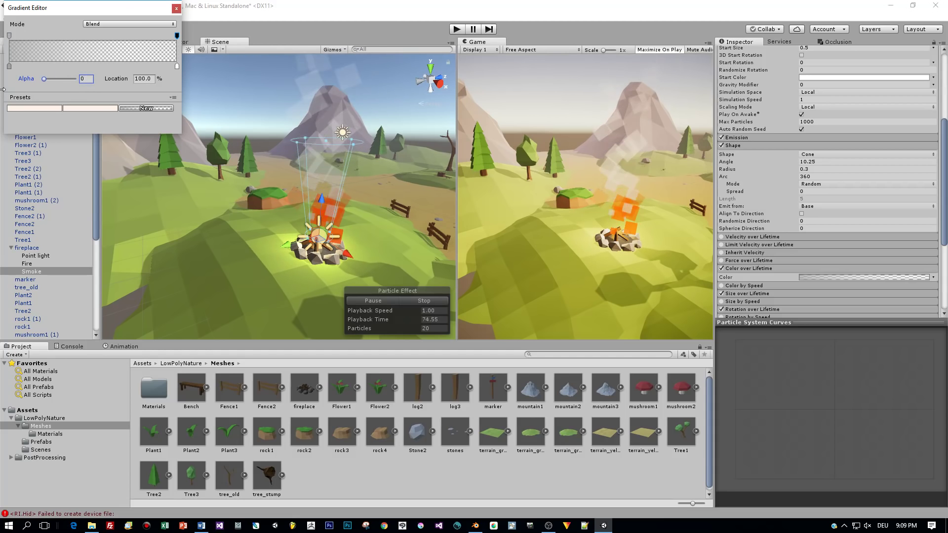
pyautogui.click(9, 36)
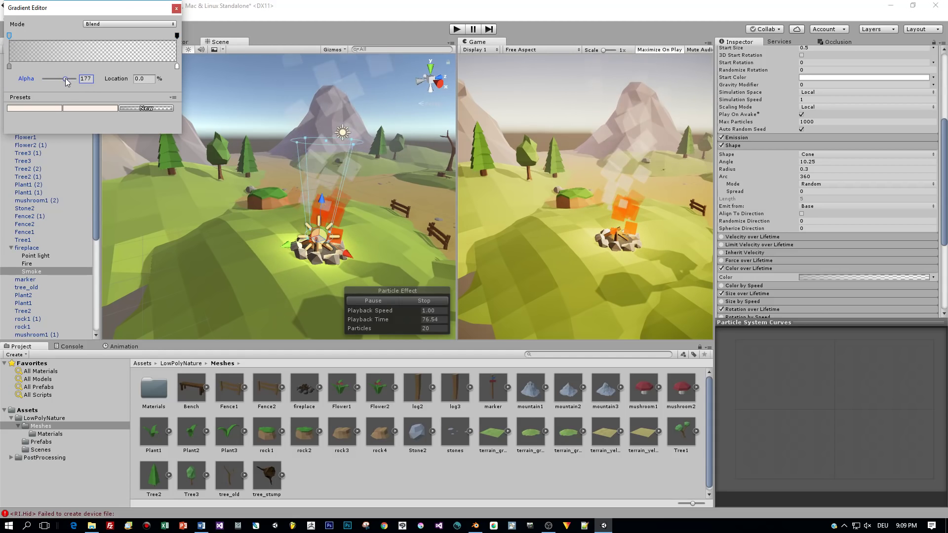
pyautogui.moveTo(66, 81); pyautogui.dragTo(59, 83)
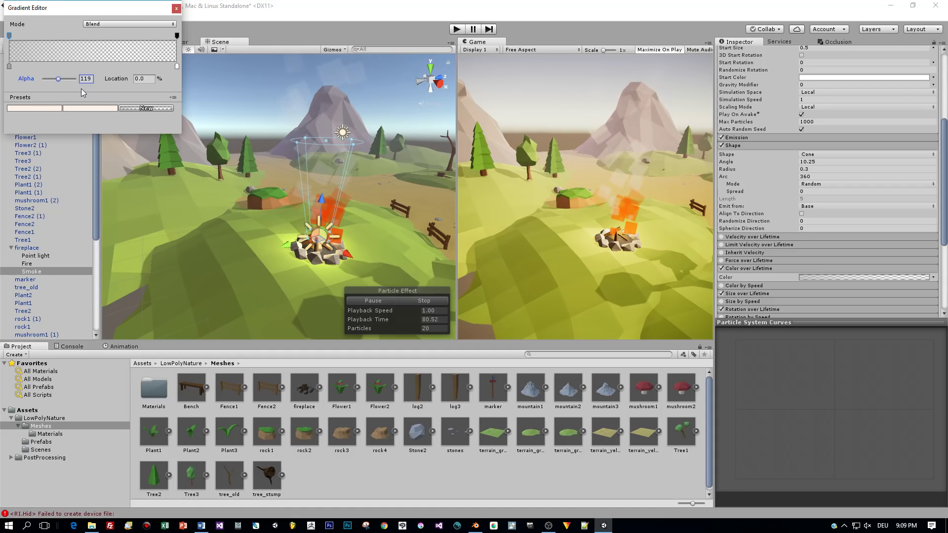
pyautogui.click(176, 9)
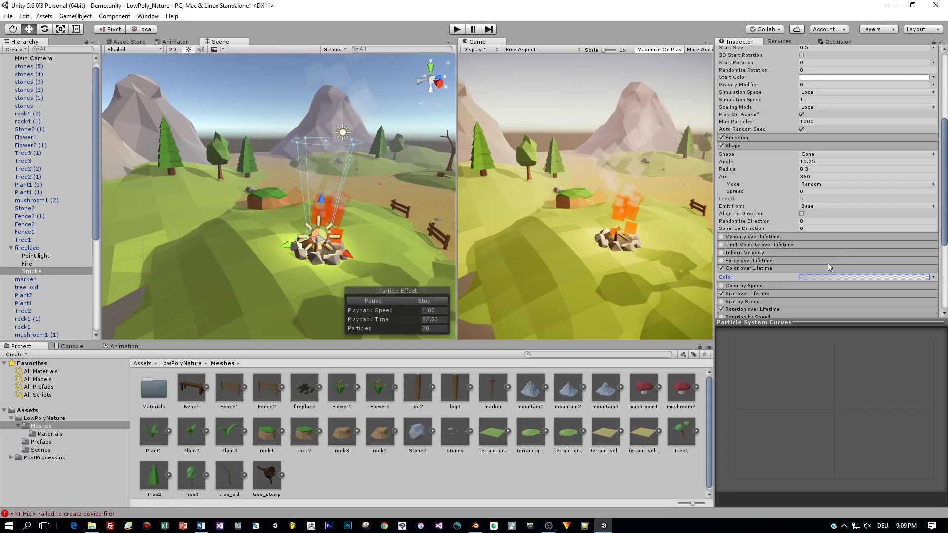
# - Turn off the smoke's Lights module
pyautogui.scroll(-3, 828, 263)
pyautogui.scroll(-1, 819, 271)
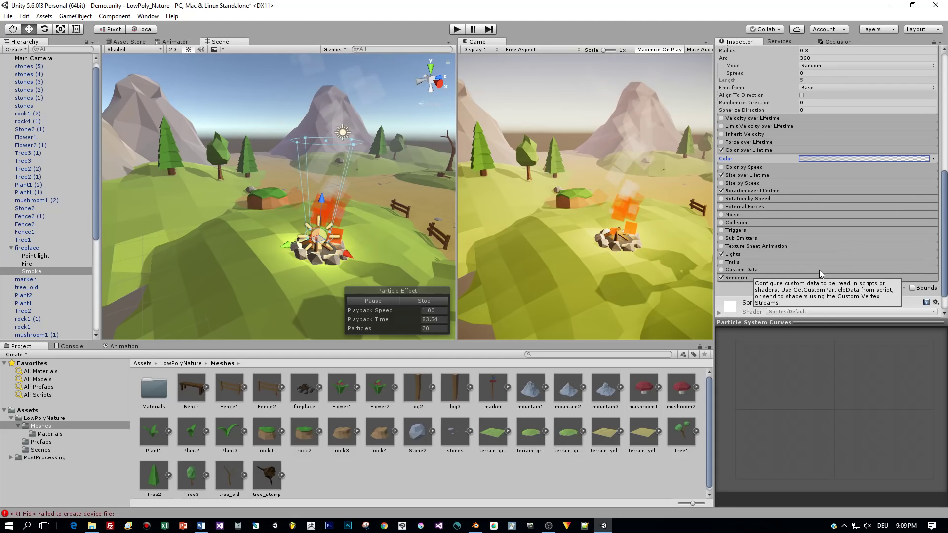
pyautogui.click(751, 254)
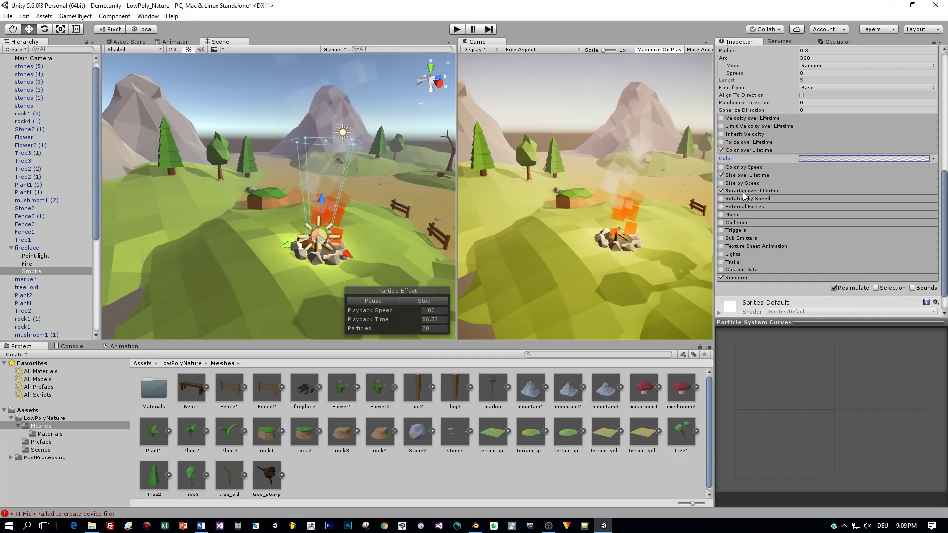
# - Reshape the Size over Lifetime curve to rise quickly from zero and ease to full size
pyautogui.click(738, 175)
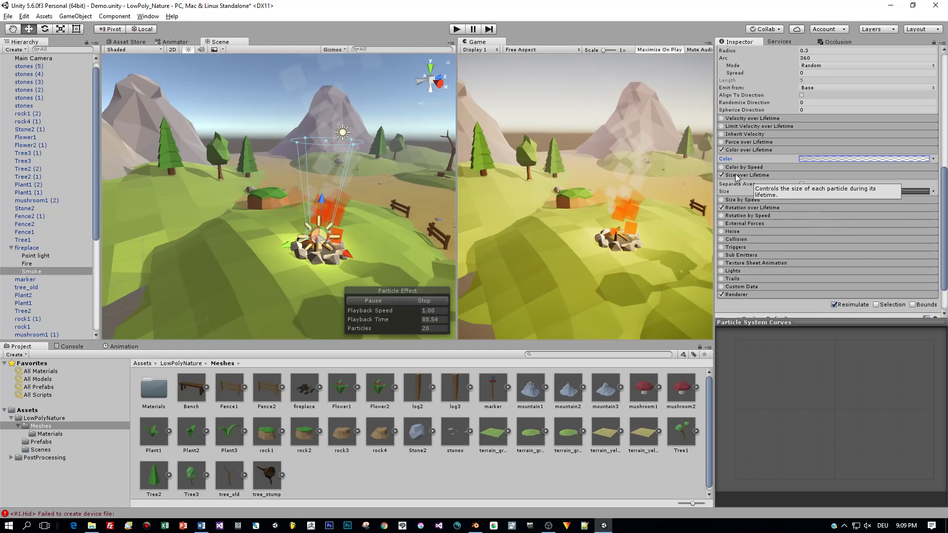
pyautogui.click(934, 191)
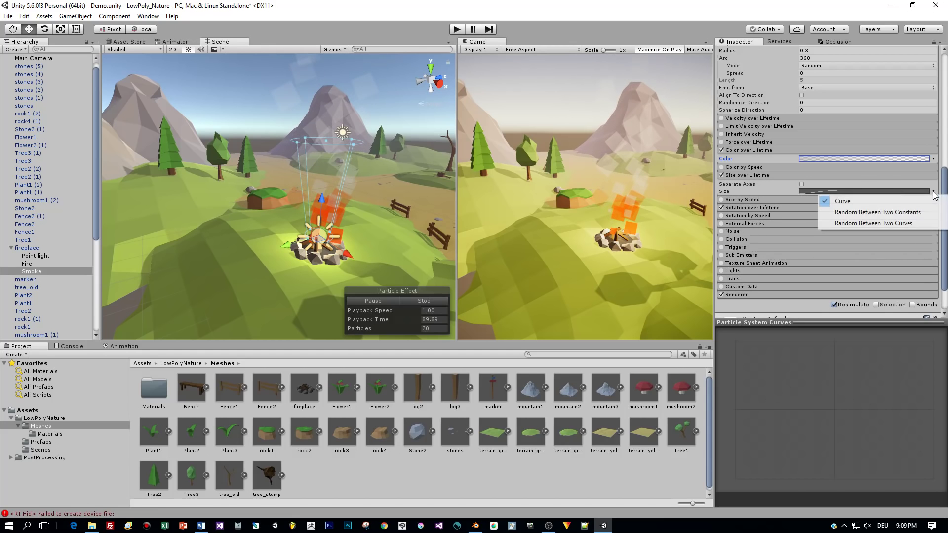
pyautogui.click(868, 194)
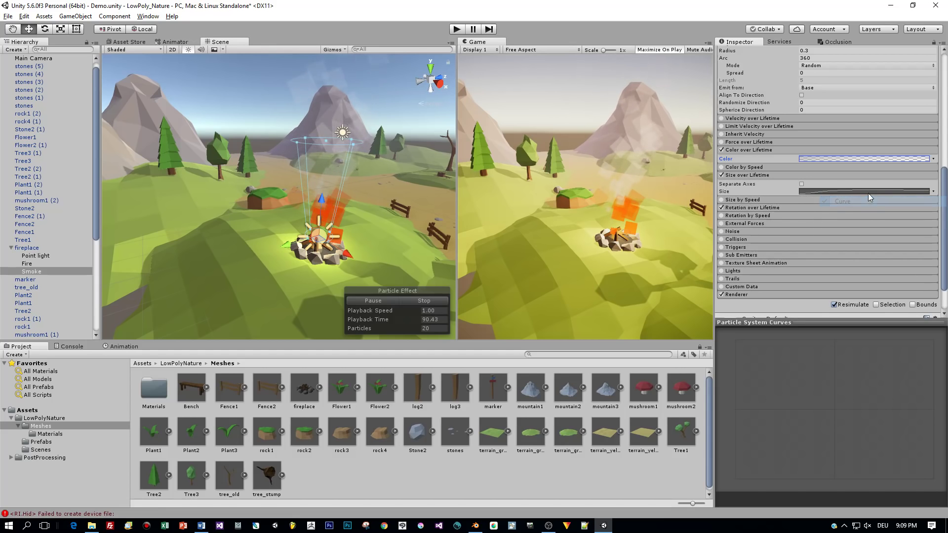
pyautogui.scroll(-2, 844, 191)
pyautogui.click(843, 193)
pyautogui.click(931, 162)
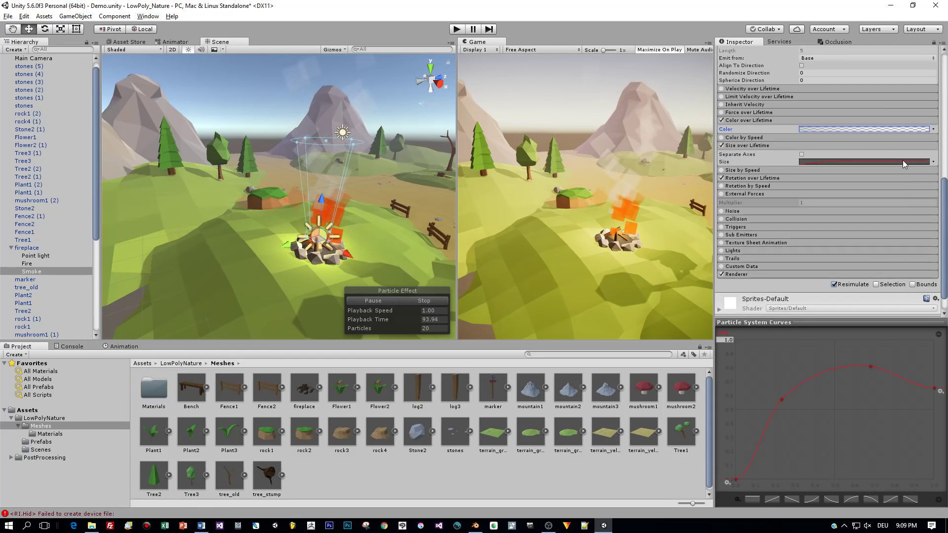
pyautogui.rightClick(871, 367)
pyautogui.click(895, 372)
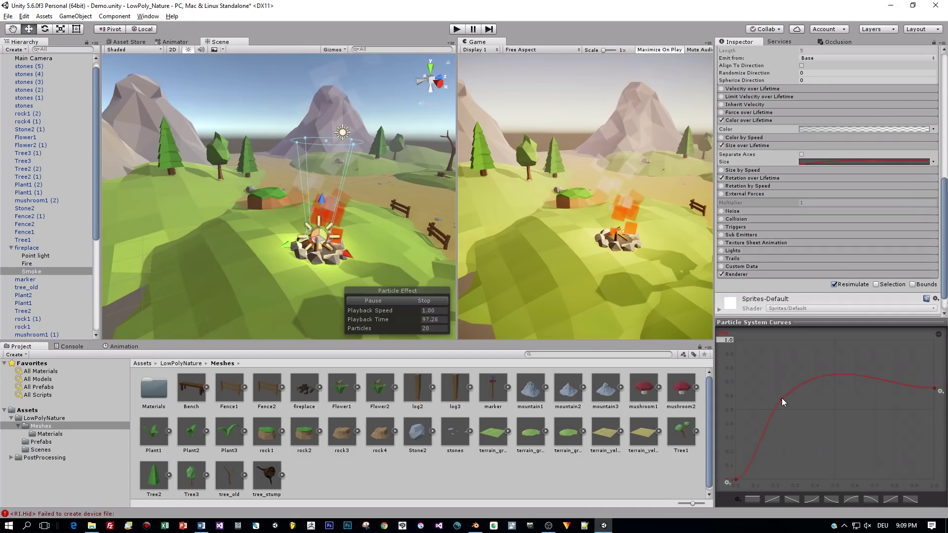
pyautogui.moveTo(782, 399); pyautogui.dragTo(931, 394)
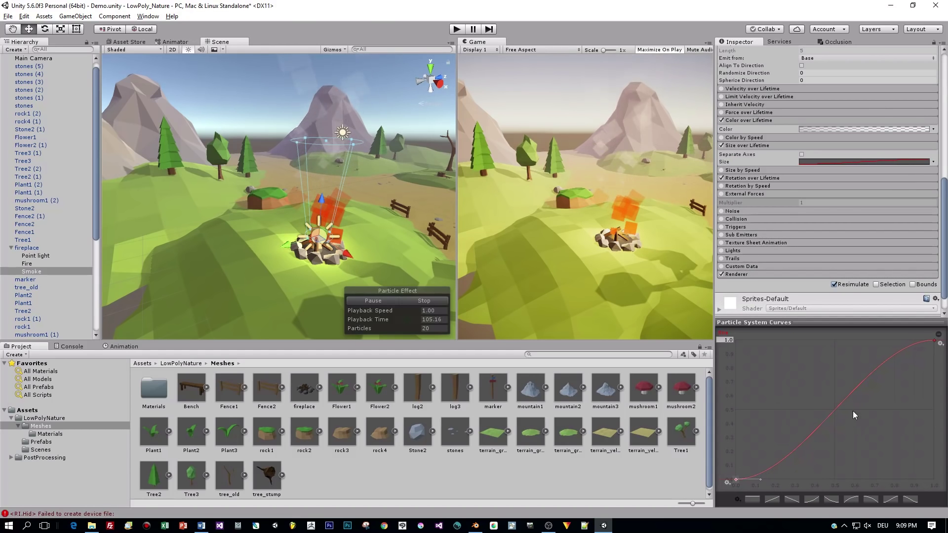
pyautogui.click(834, 446)
pyautogui.moveTo(808, 442); pyautogui.dragTo(793, 402)
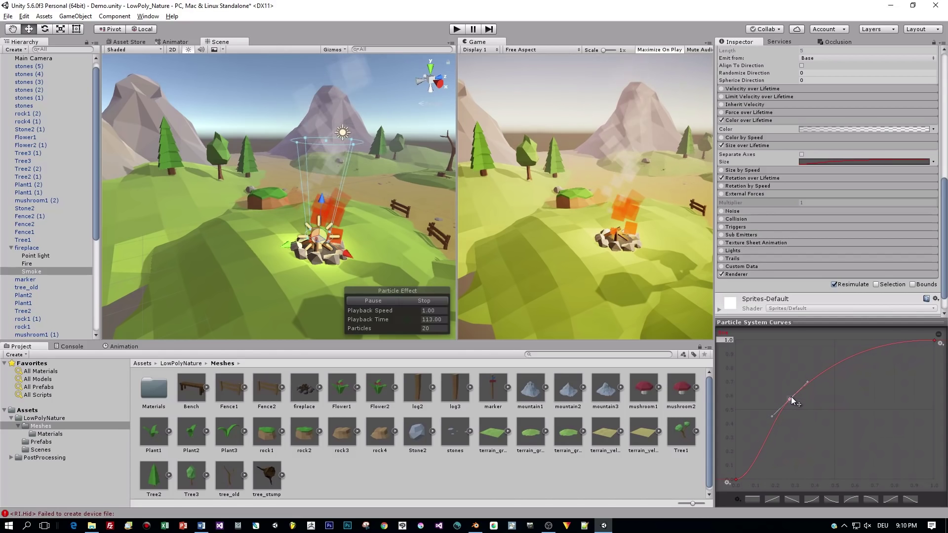
# - Lower the Smoke emitter down into the fireplace with the move gizmo
pyautogui.click(324, 158)
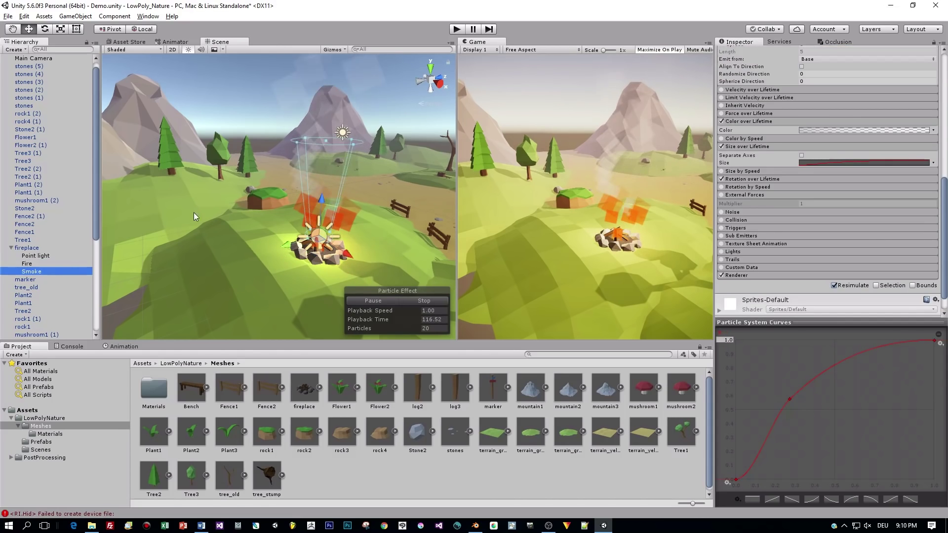
pyautogui.moveTo(323, 199); pyautogui.dragTo(321, 207)
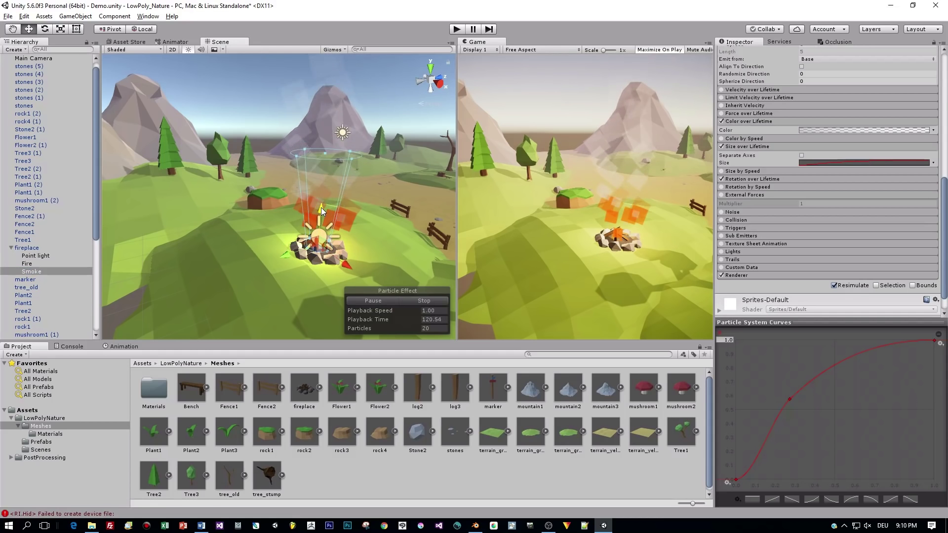
pyautogui.click(29, 249)
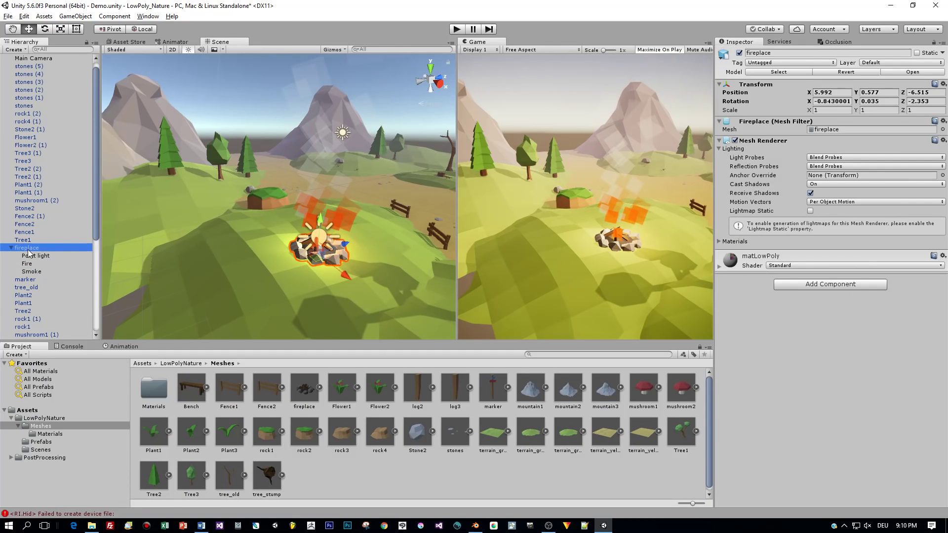
pyautogui.click(30, 256)
pyautogui.click(31, 264)
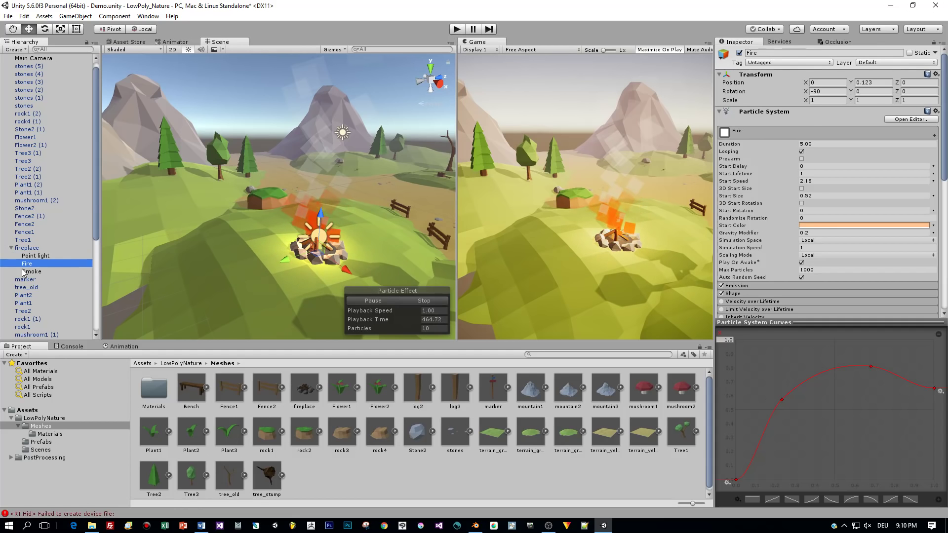
pyautogui.click(30, 255)
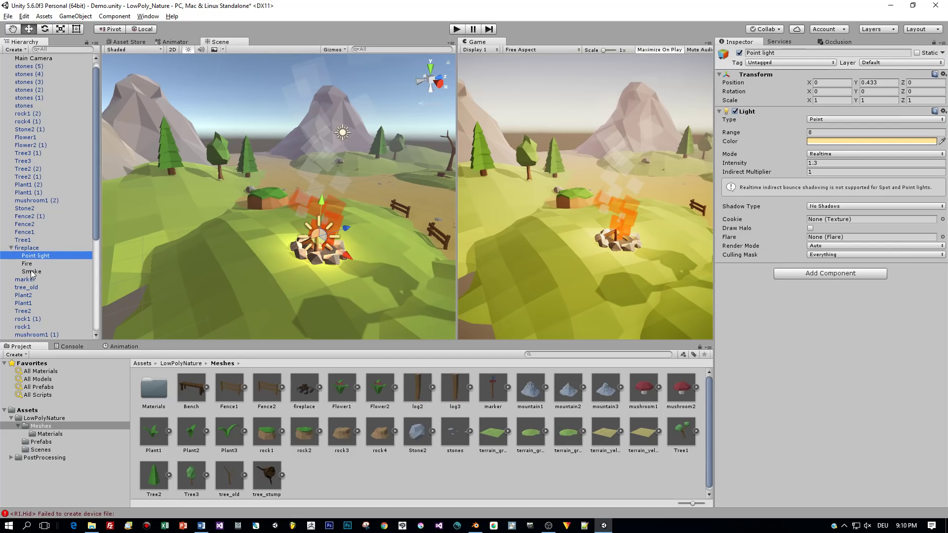
pyautogui.click(30, 272)
pyautogui.keyDown('ctrl'); pyautogui.click(32, 266); pyautogui.keyUp('ctrl')
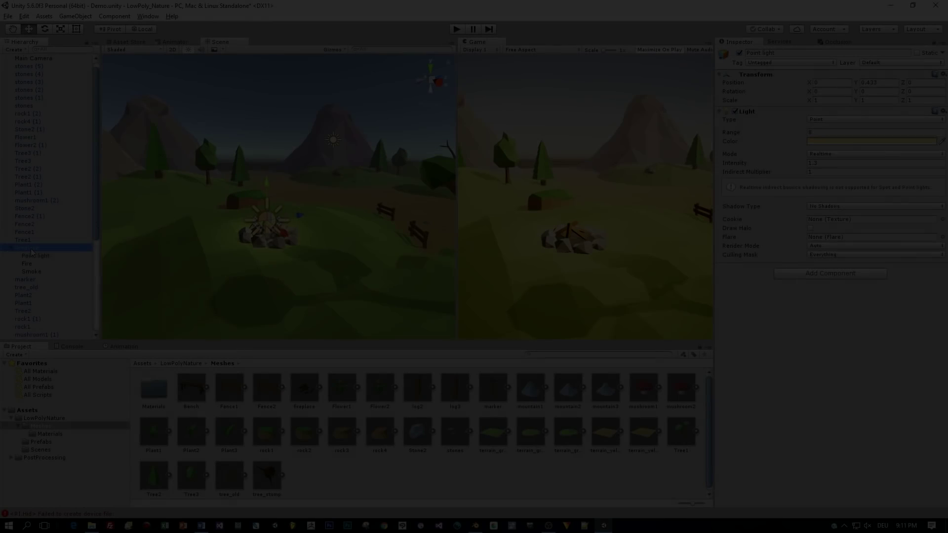
# - Create an empty child object under fireplace and frame the Scene view close on it
pyautogui.rightClick(32, 248)
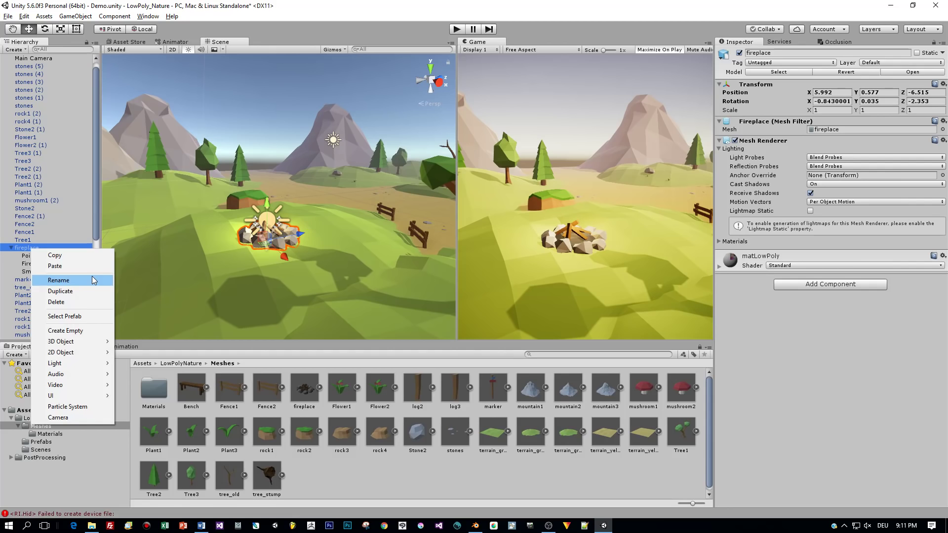
pyautogui.click(86, 331)
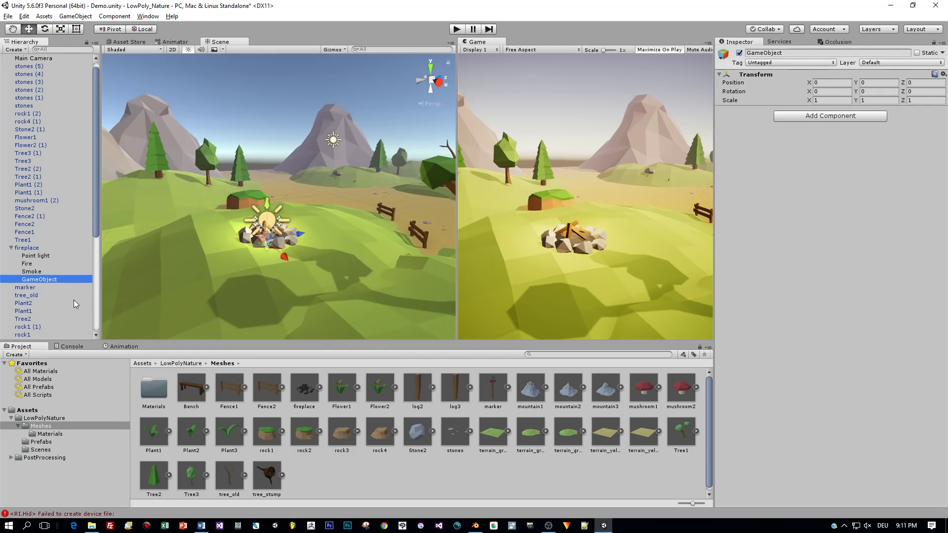
pyautogui.doubleClick(40, 279)
pyautogui.scroll(1, 85, 292)
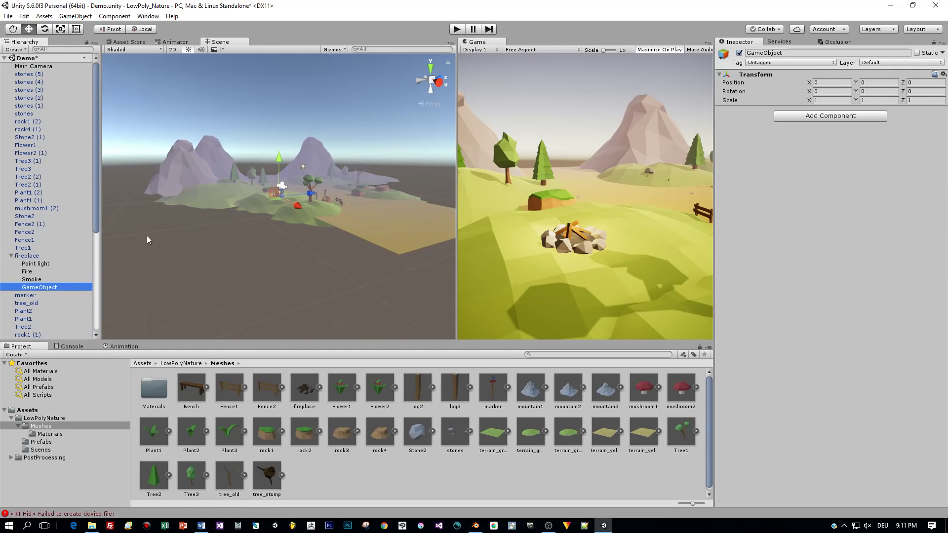
pyautogui.scroll(10, 289, 183)
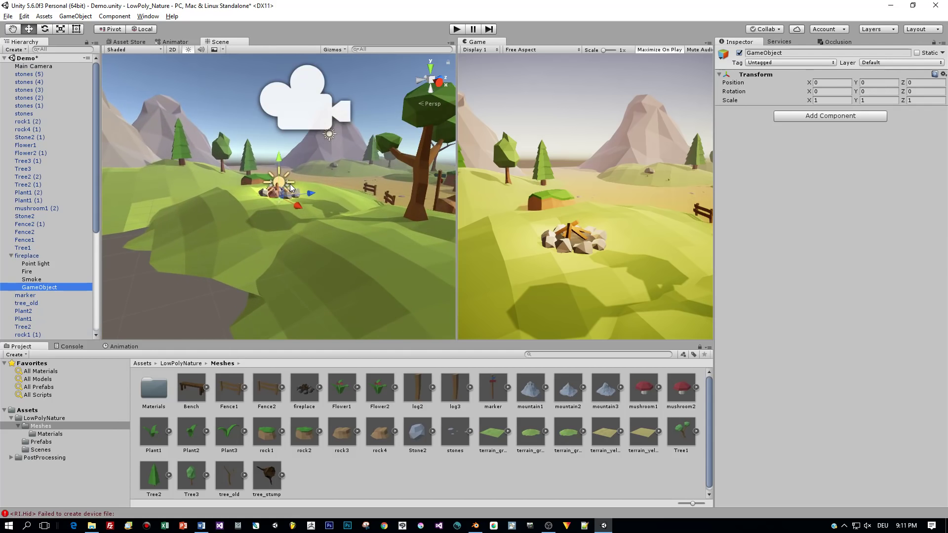
pyautogui.scroll(10, 289, 184)
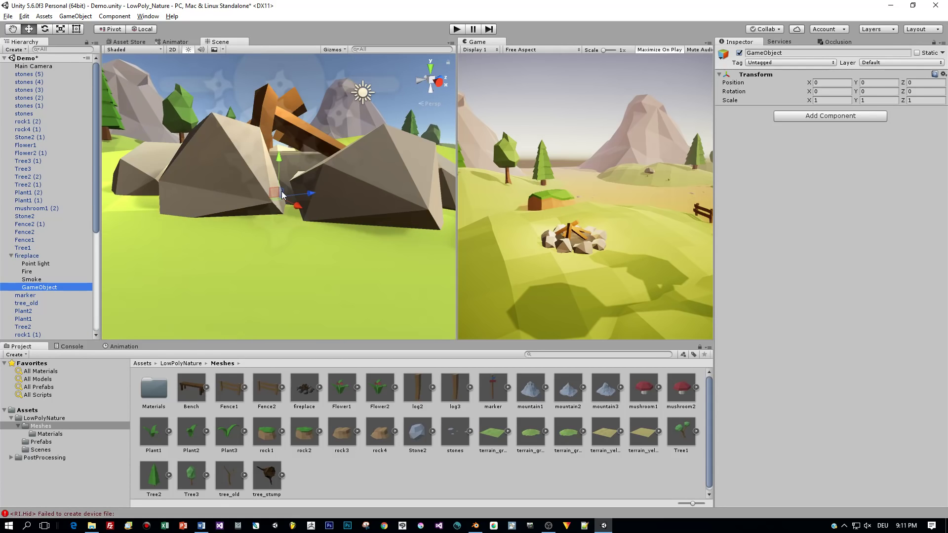
pyautogui.moveTo(290, 183); pyautogui.dragTo(280, 193, button='middle')
pyautogui.scroll(-8, 280, 193)
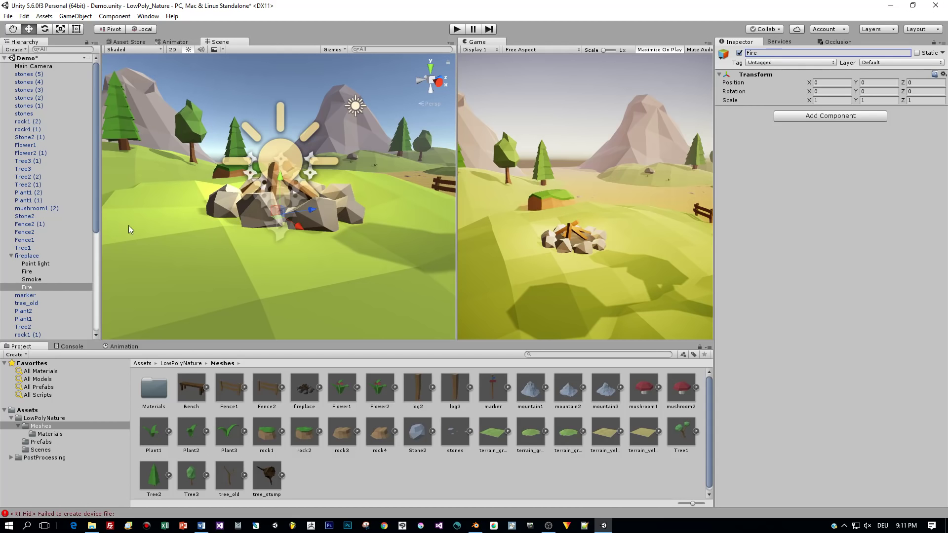
# - Rename the Fire particle system to PS_Fire
pyautogui.click(31, 272)
pyautogui.press('F2')
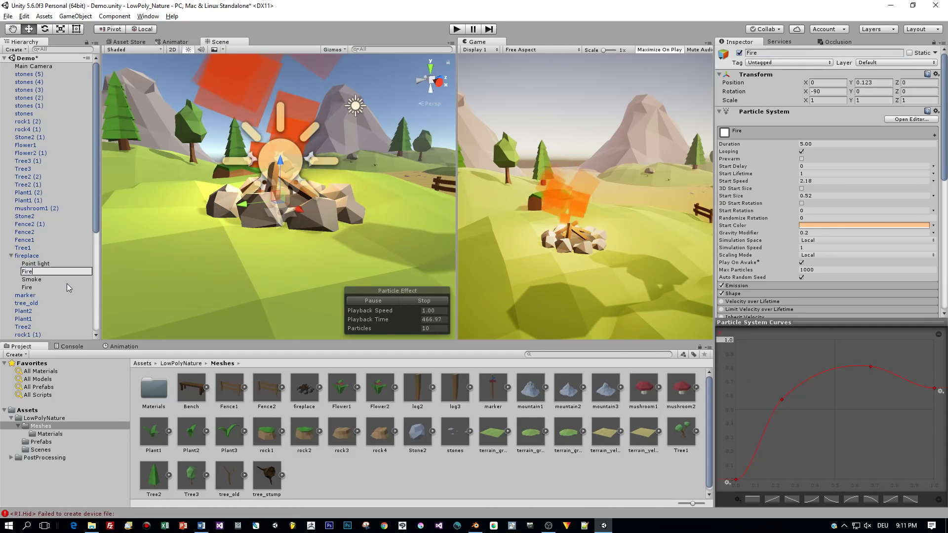
pyautogui.press('Home')
pyautogui.write('PS')
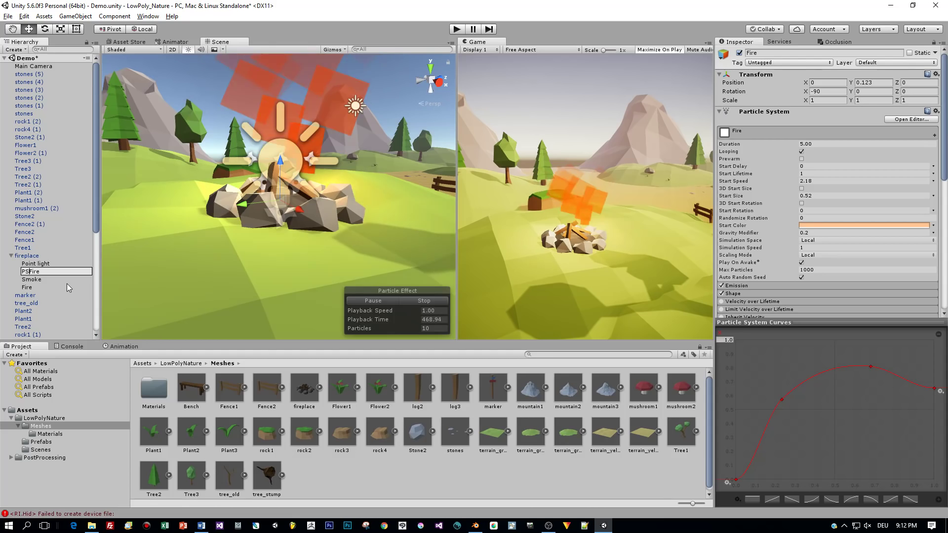
pyautogui.write('_')
pyautogui.press('Return')
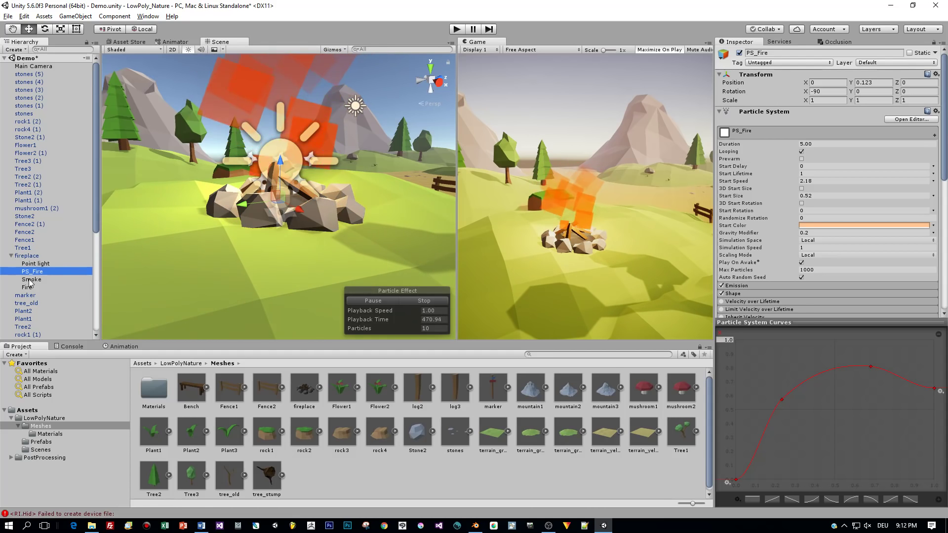
# - Rename Smoke to PS_Smoke and nest both particle systems under the empty Fire object
pyautogui.press('Down')
pyautogui.press('F2')
pyautogui.press('Home')
pyautogui.write('PS_')
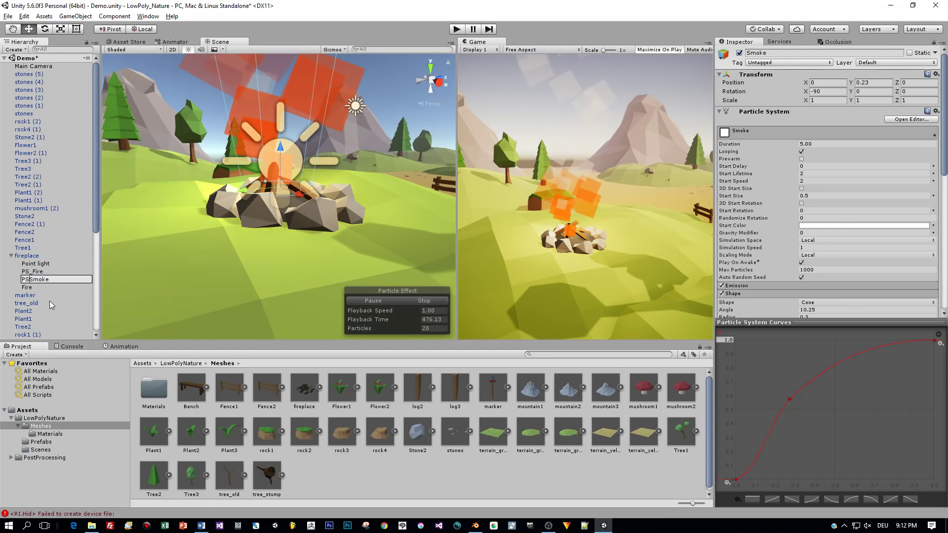
pyautogui.press('Return')
pyautogui.keyDown('shift'); pyautogui.click(33, 275); pyautogui.keyUp('shift')
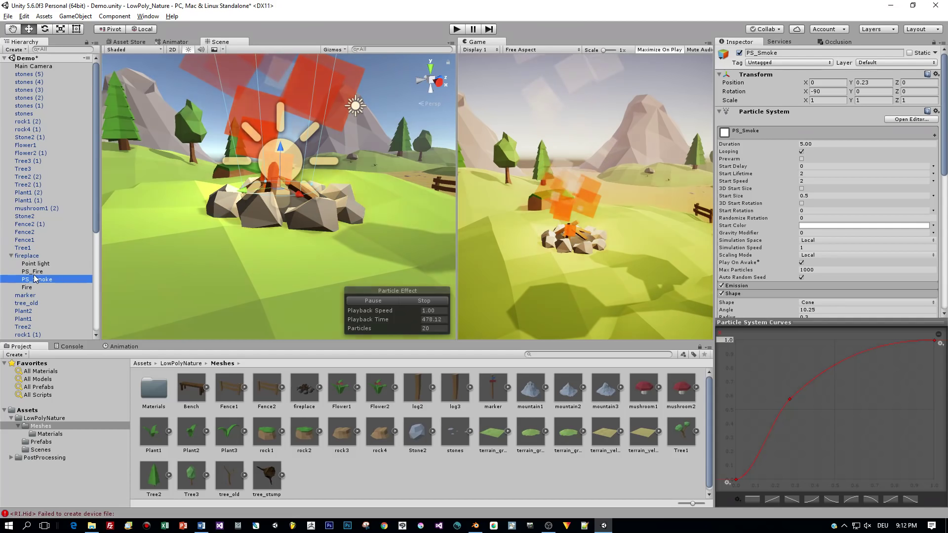
pyautogui.moveTo(33, 276); pyautogui.dragTo(30, 287)
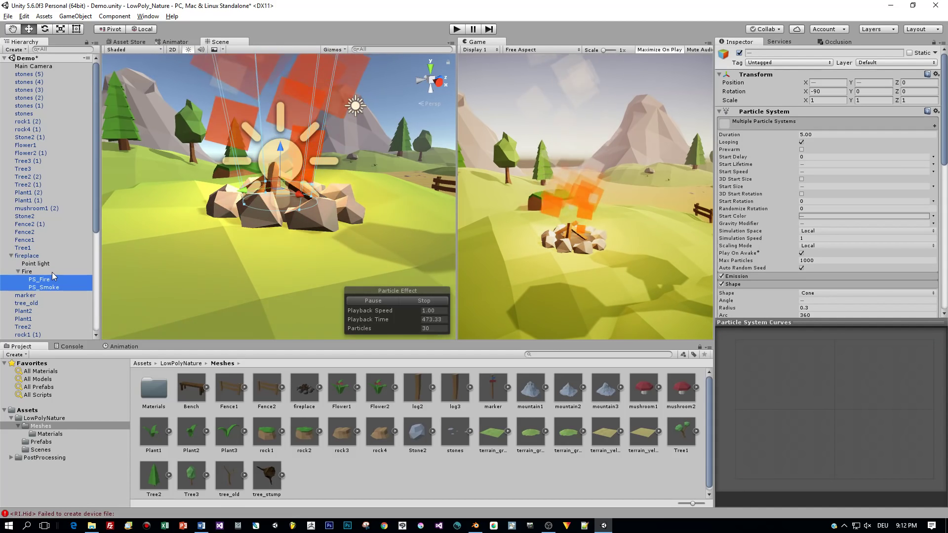
# - Rotate the empty Fire parent to -90 on X
pyautogui.click(27, 272)
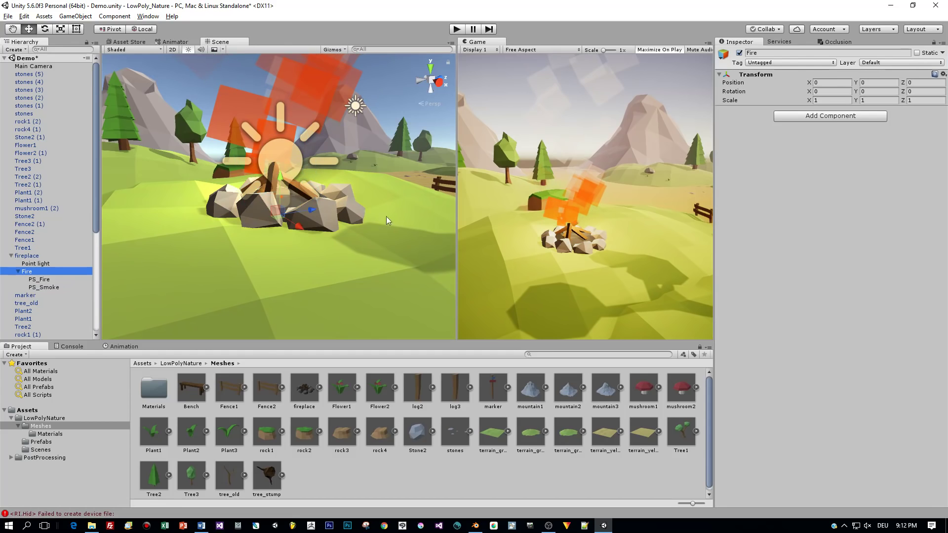
pyautogui.click(816, 92)
pyautogui.write('-9')
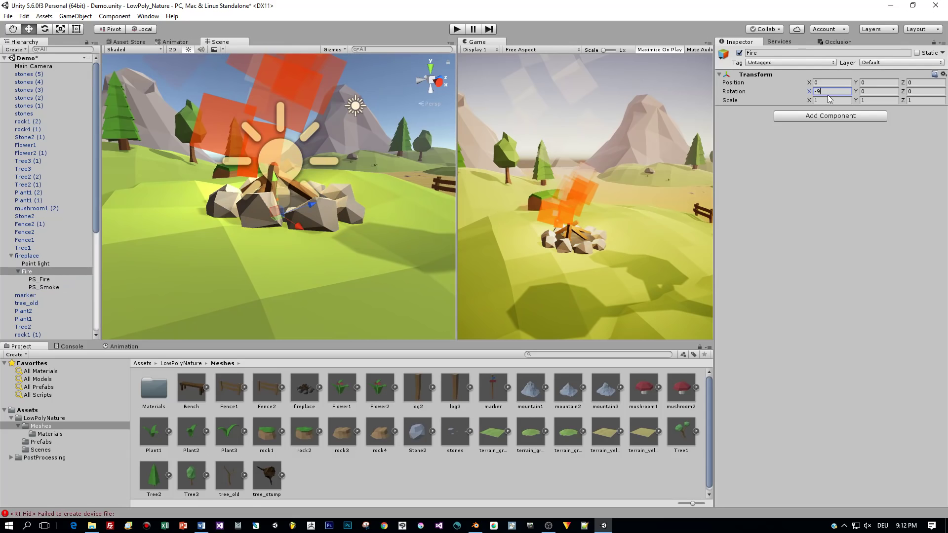
pyautogui.write('0')
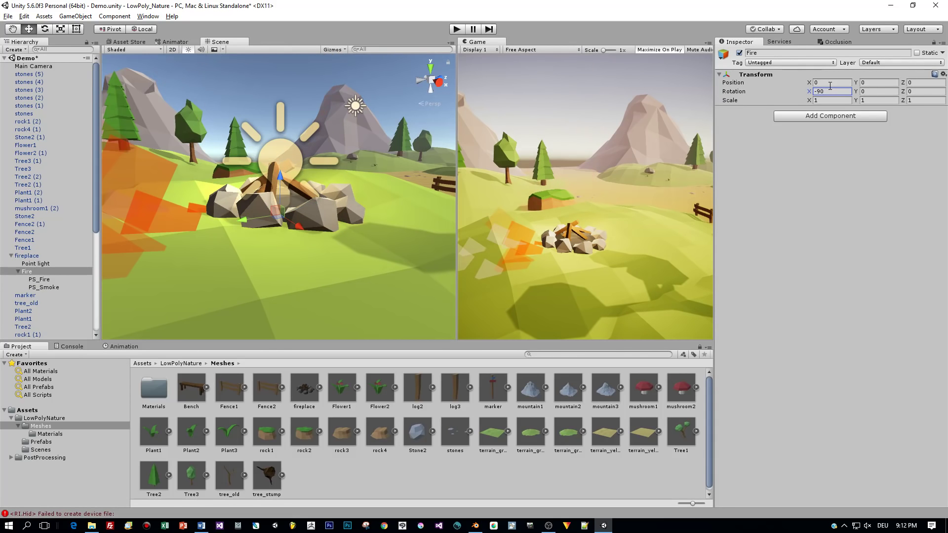
# - Reset the X rotation of PS_Fire and PS_Smoke to 0
pyautogui.click(38, 279)
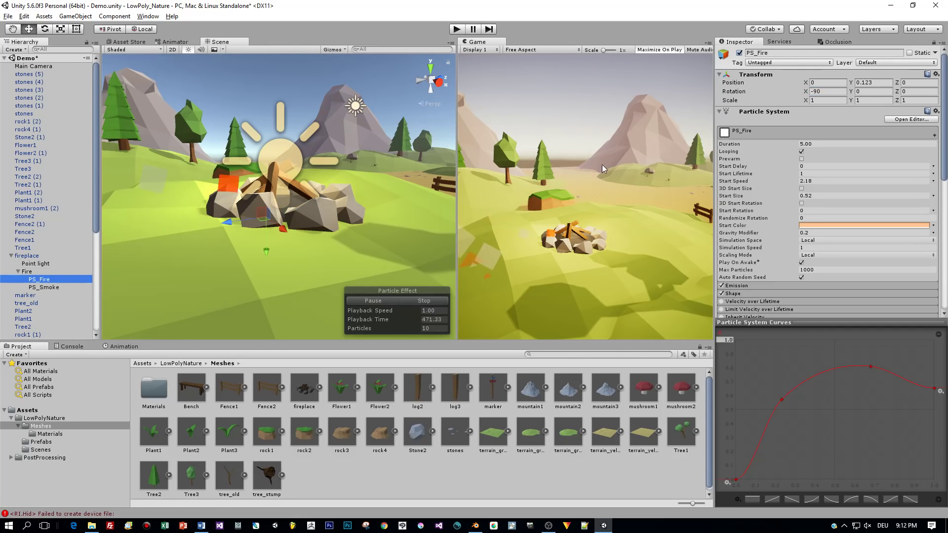
pyautogui.click(820, 91)
pyautogui.click(43, 288)
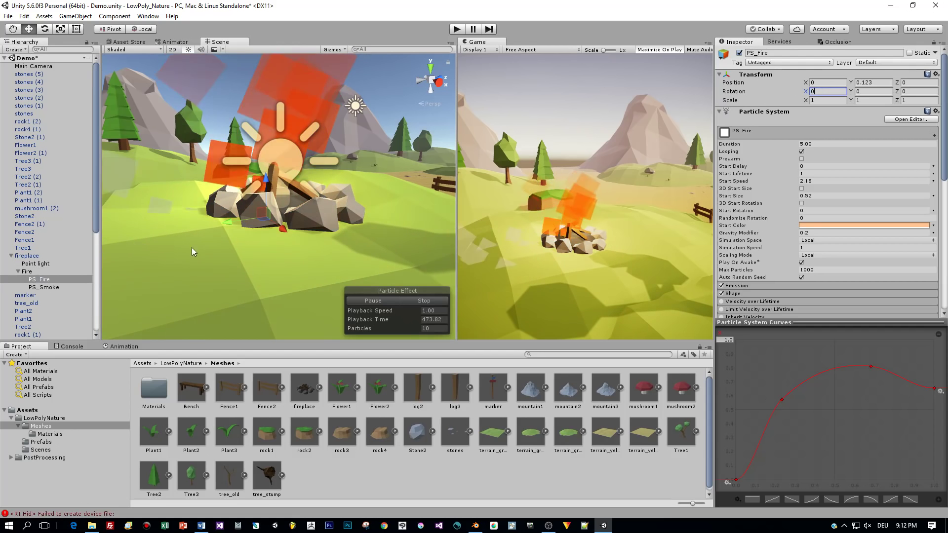
pyautogui.click(821, 92)
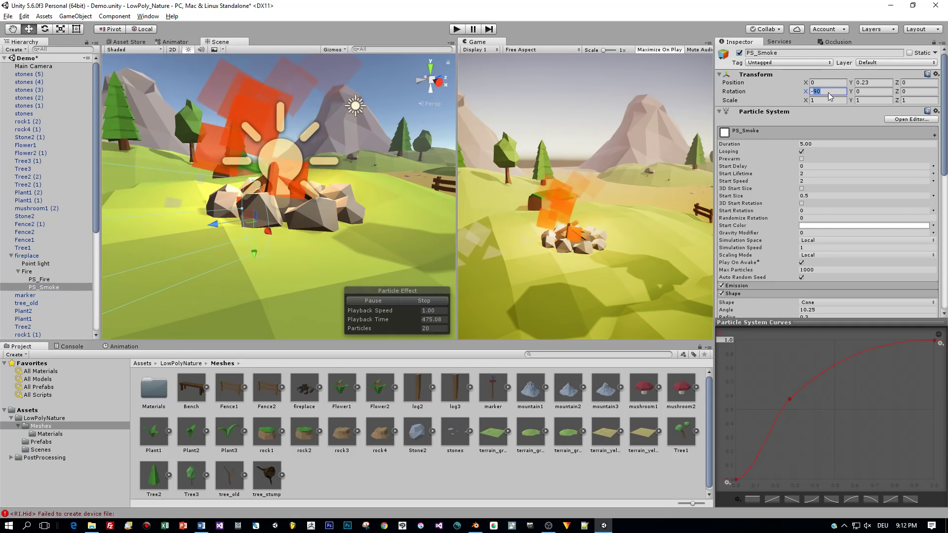
pyautogui.write('-0')
pyautogui.click(822, 82)
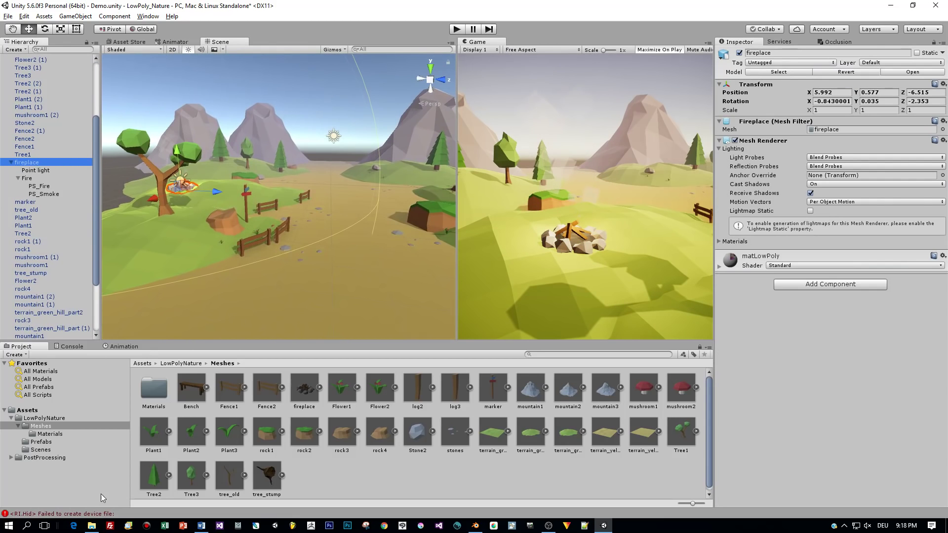
# - Save fireplace as a prefab in Assets/LowPolyNature/Prefabs and place a second copy in the scene
pyautogui.click(41, 442)
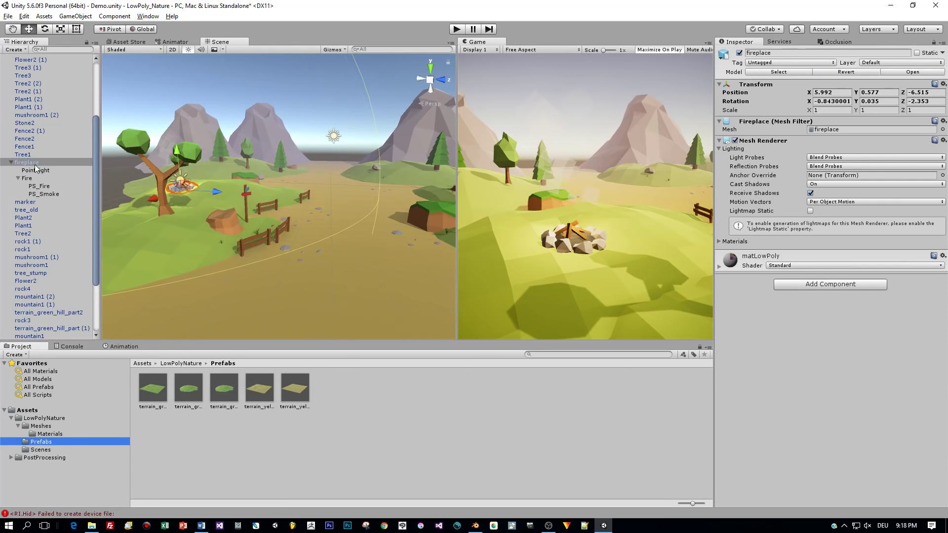
pyautogui.moveTo(36, 168); pyautogui.dragTo(337, 408)
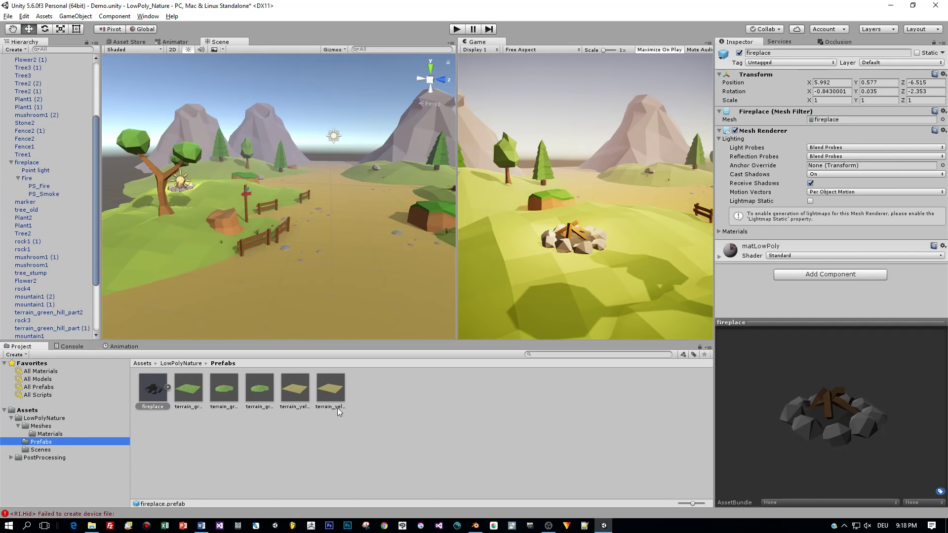
pyautogui.moveTo(151, 394); pyautogui.dragTo(384, 247)
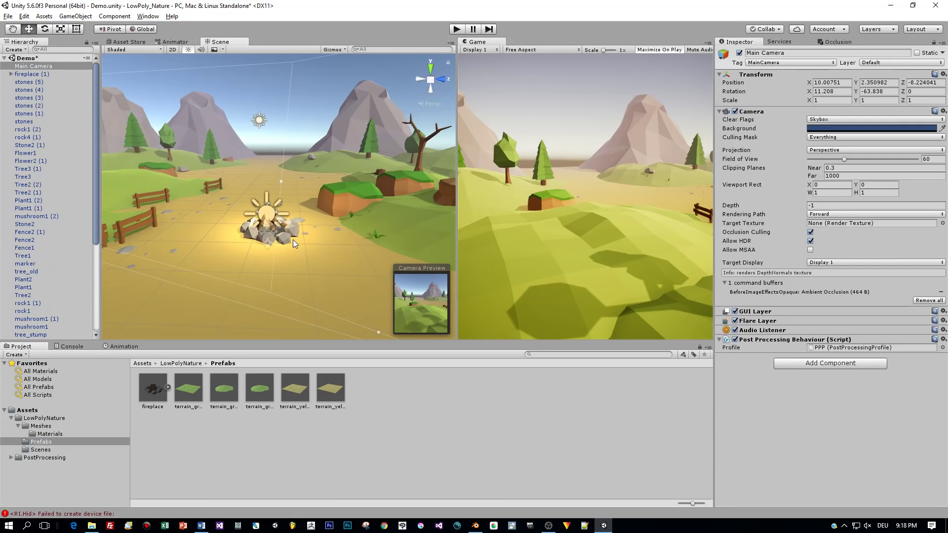
pyautogui.scroll(5, 292, 239)
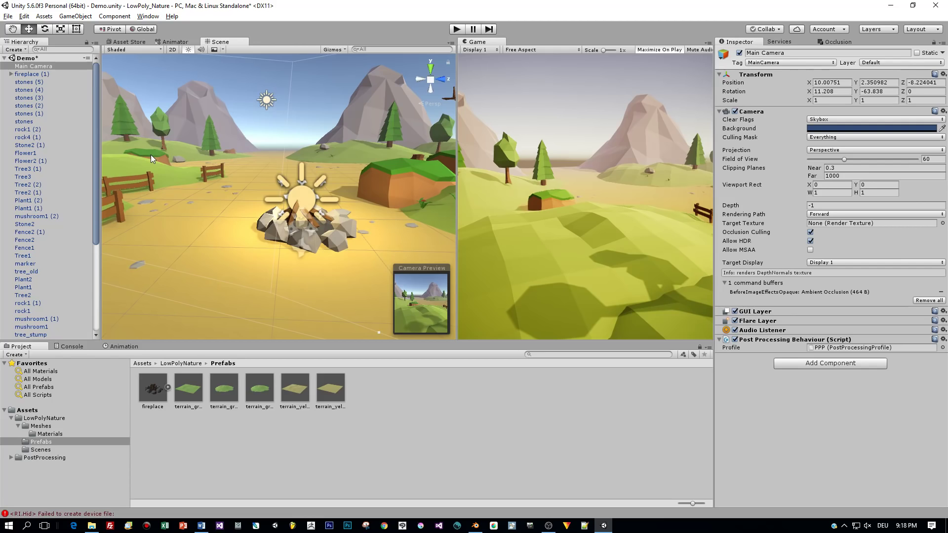
# - Align the Main Camera with the Scene view on the fireplace copy and enter Play mode
pyautogui.hotkey('ctrl', 'shift', 'f')
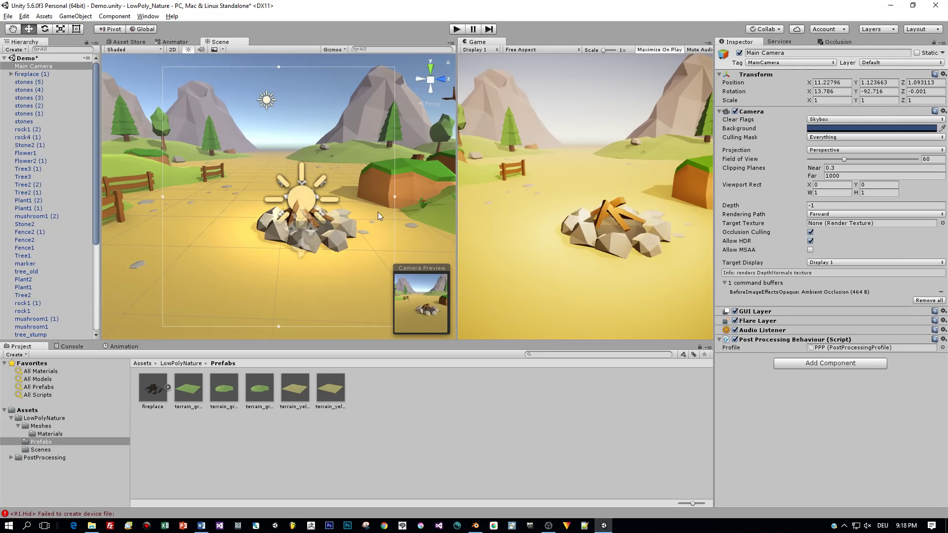
pyautogui.click(457, 29)
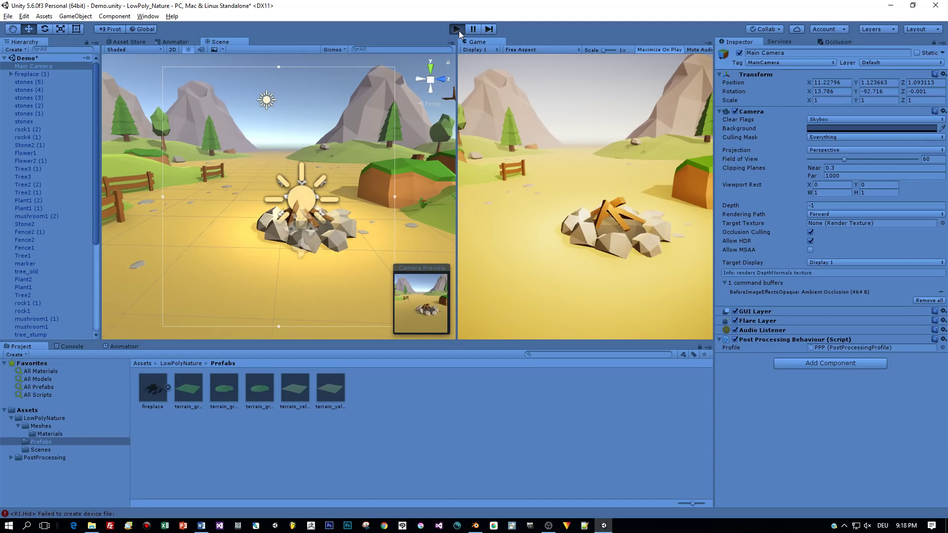